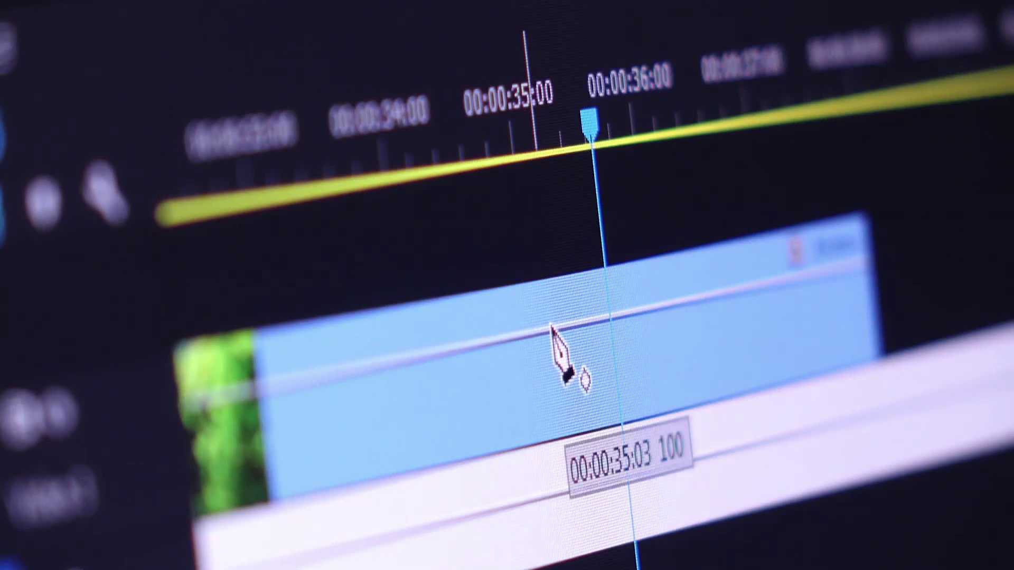
# - Add two keyframes on the clip's volume line, the second at the playhead just after 00:00:35
pyautogui.click(550, 325)
pyautogui.click(608, 317)
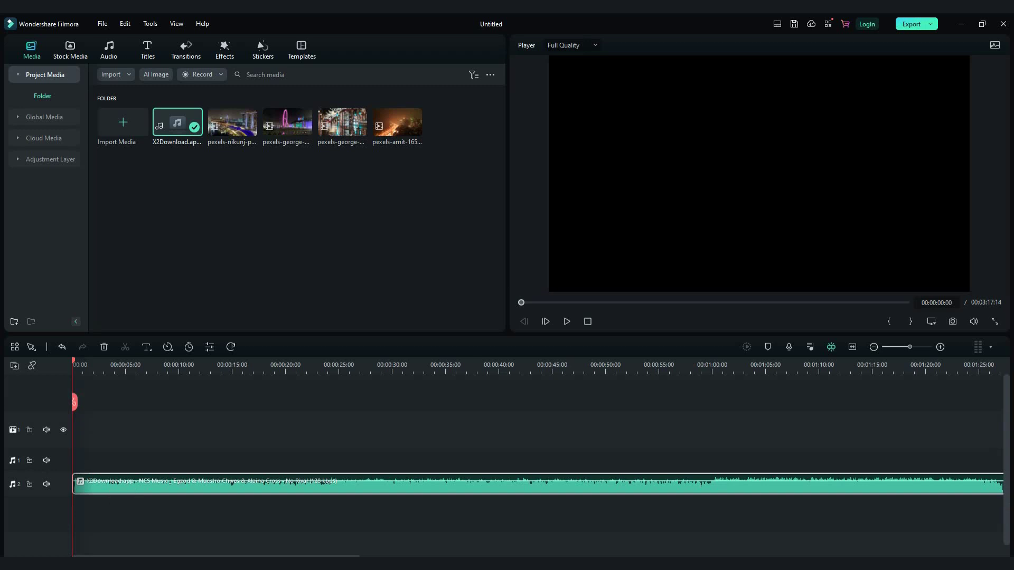
# - Move the music to audio track 1, open the video track with a shortened Pexels night clip, then preview
pyautogui.moveTo(161, 484); pyautogui.dragTo(161, 461)
pyautogui.click(83, 366)
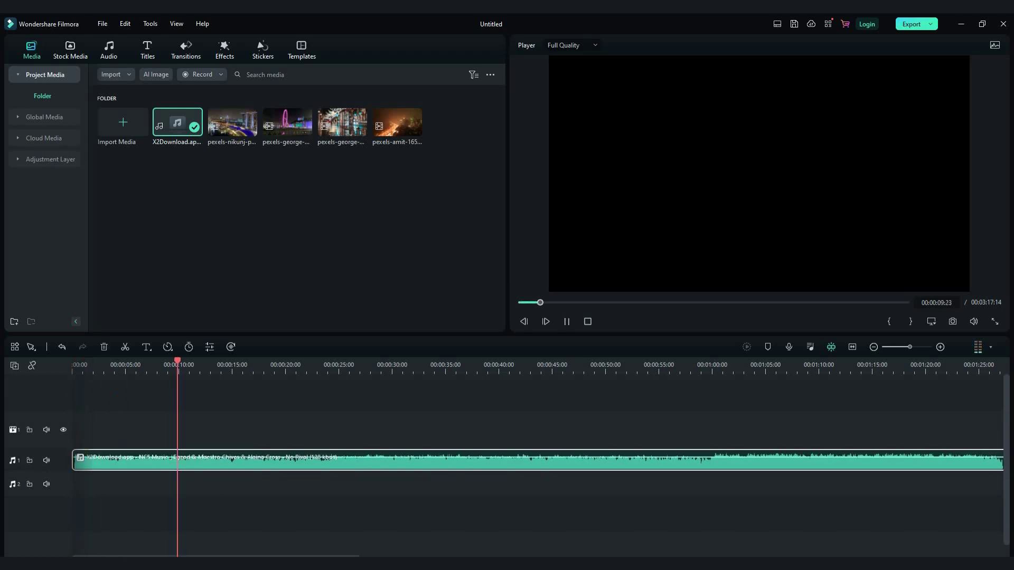
pyautogui.moveTo(232, 122); pyautogui.dragTo(133, 429)
pyautogui.moveTo(259, 429); pyautogui.dragTo(109, 429)
pyautogui.click(92, 365)
pyautogui.press('space')
# - Add the two george clips and the amit clip after the opening clip on the video track
pyautogui.moveTo(287, 122); pyautogui.dragTo(123, 429)
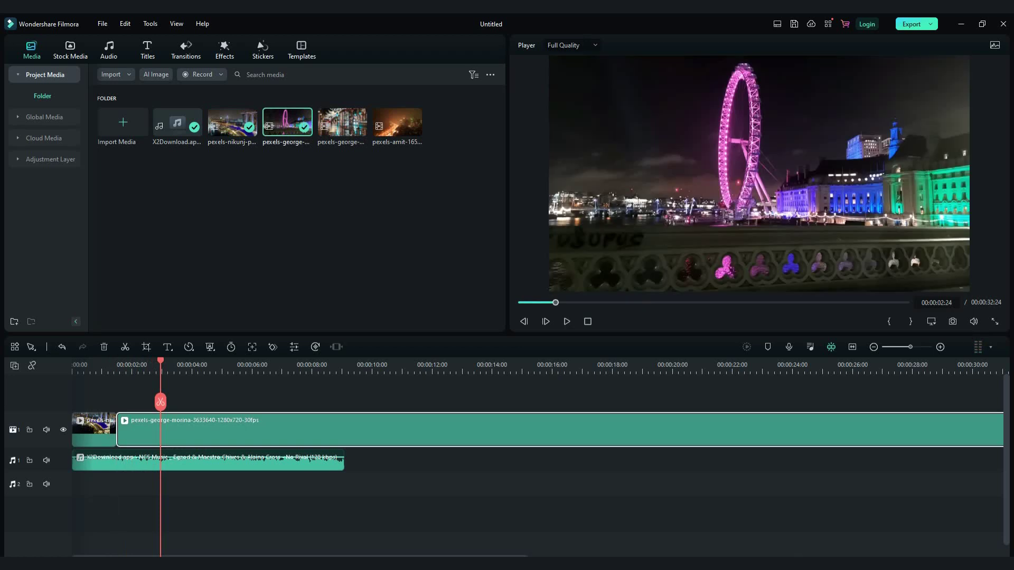
pyautogui.moveTo(342, 122); pyautogui.dragTo(215, 437)
pyautogui.moveTo(397, 122); pyautogui.dragTo(233, 429)
# - Search Pexels stock videos for 'night club', append two clips, and close the gap before the last one
pyautogui.click(248, 365)
pyautogui.click(70, 50)
pyautogui.write('night club')
pyautogui.press('Return')
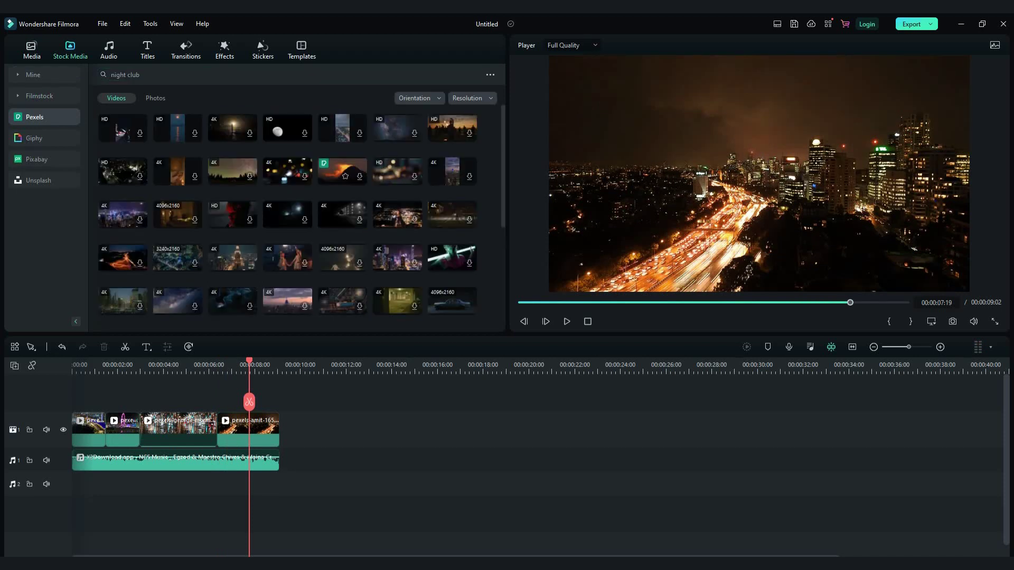
pyautogui.scroll(-1, 452, 227)
pyautogui.moveTo(453, 227); pyautogui.dragTo(180, 429)
pyautogui.scroll(-3, 288, 221)
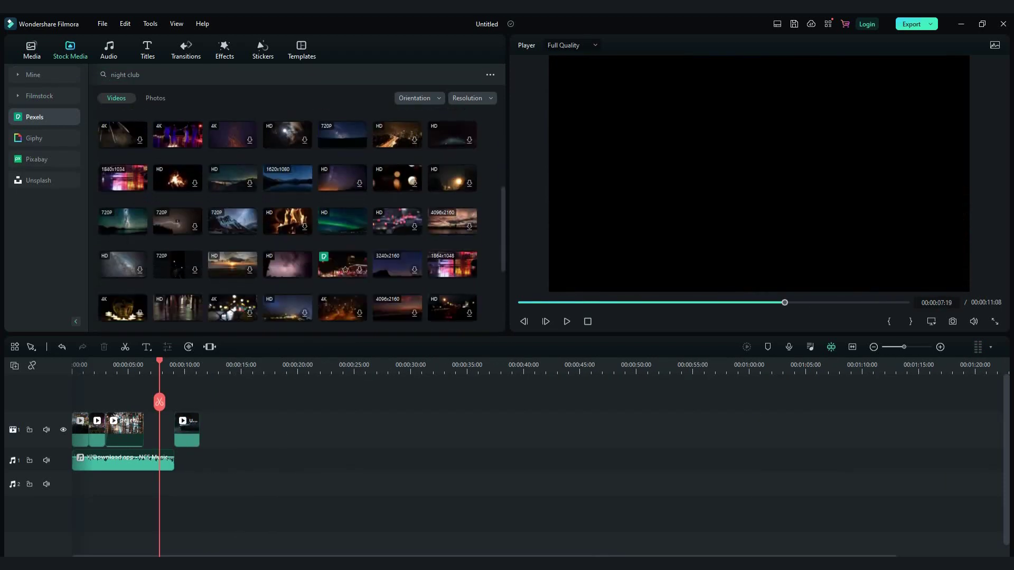
pyautogui.moveTo(452, 263); pyautogui.dragTo(200, 429)
pyautogui.moveTo(247, 364); pyautogui.dragTo(218, 364)
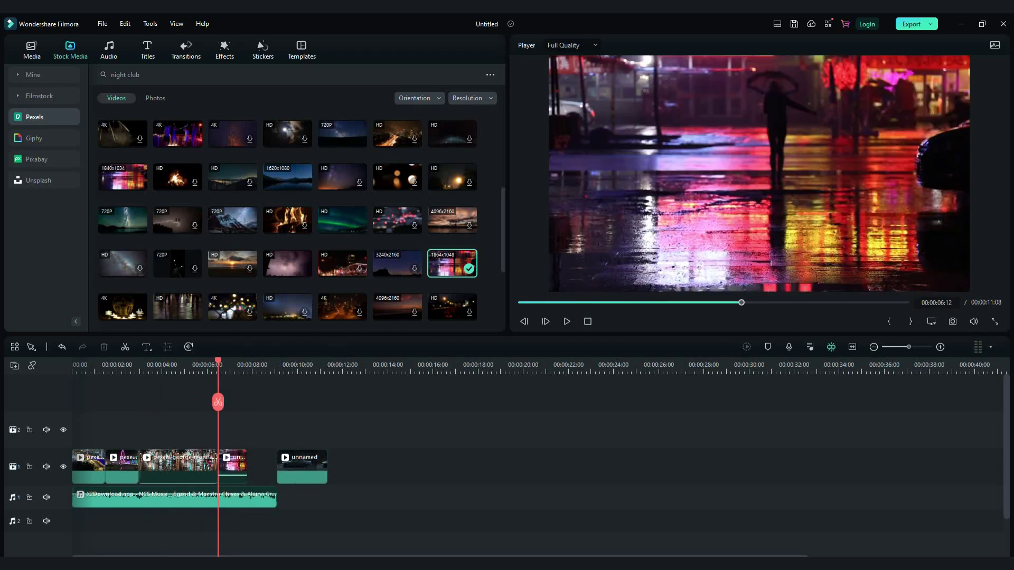
pyautogui.moveTo(302, 468); pyautogui.dragTo(266, 468)
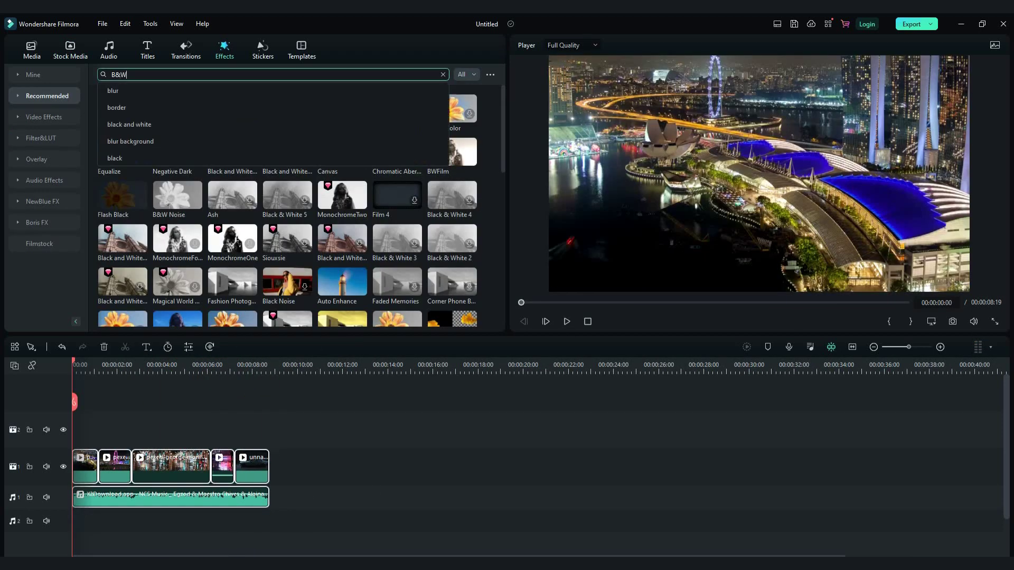
# - Add the B&W Noise effect above the clips and stretch it across the whole sequence
pyautogui.press('Return')
pyautogui.moveTo(123, 108); pyautogui.dragTo(127, 430)
pyautogui.moveTo(184, 429); pyautogui.dragTo(269, 429)
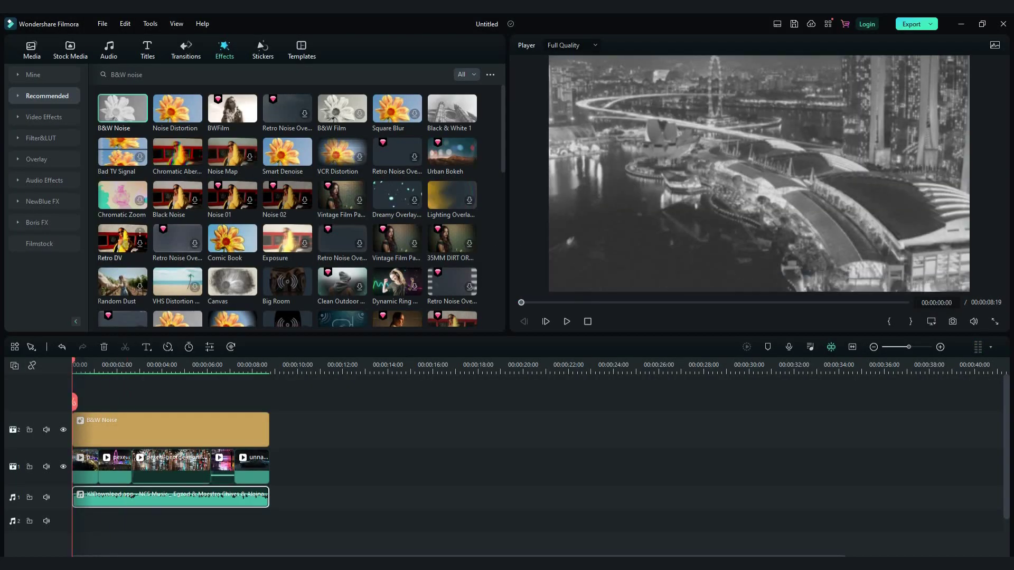
pyautogui.click(147, 50)
# - Add a shortened default title reading HERE in the Impact font
pyautogui.moveTo(123, 122); pyautogui.dragTo(98, 419)
pyautogui.moveTo(181, 420); pyautogui.dragTo(97, 419)
pyautogui.doubleClick(85, 419)
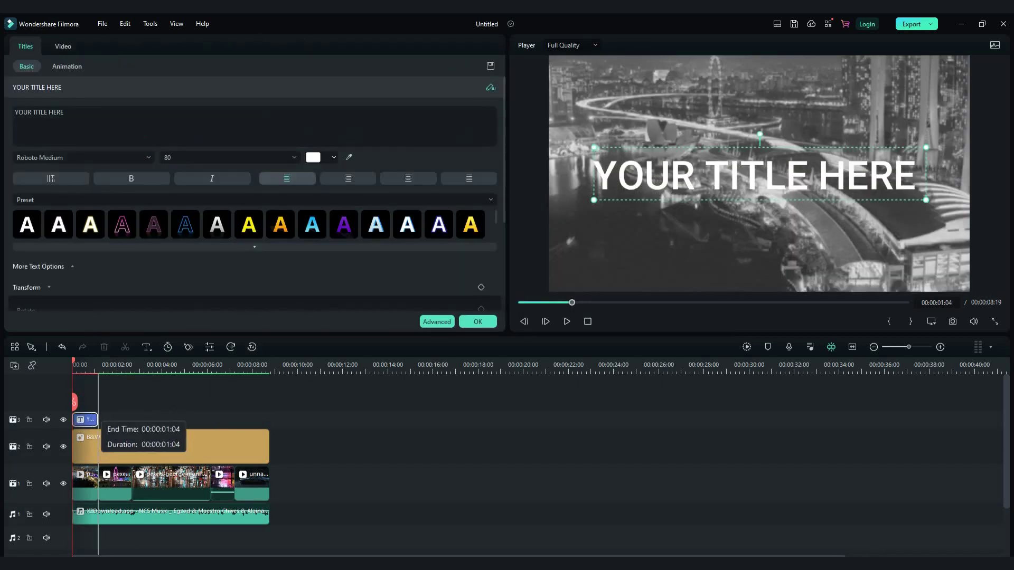
pyautogui.hotkey('ctrl', 'a')
pyautogui.write('HERE')
pyautogui.click(83, 158)
pyautogui.scroll(10, 111, 296)
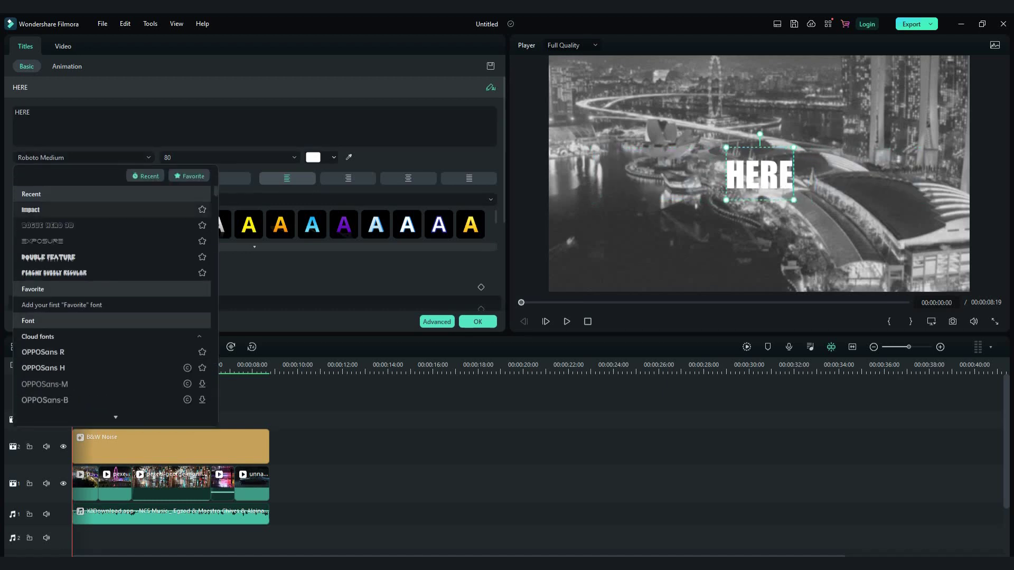
pyautogui.click(47, 209)
pyautogui.click(477, 322)
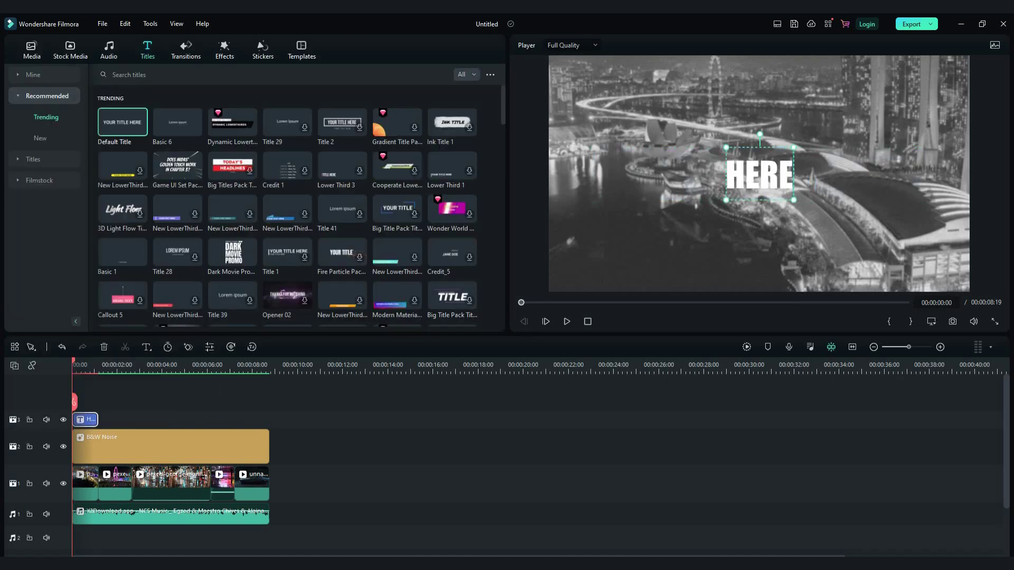
# - Copy the HERE title clip and paste the copy at the start of another track
pyautogui.moveTo(121, 122); pyautogui.dragTo(122, 211)
pyautogui.rightClick(91, 435)
pyautogui.click(111, 214)
pyautogui.click(98, 365)
pyautogui.rightClick(101, 436)
pyautogui.click(111, 228)
pyautogui.moveTo(111, 436); pyautogui.dragTo(84, 419)
# - Change the copy to AND, placing HERE at the upper right with AND just below
pyautogui.doubleClick(85, 419)
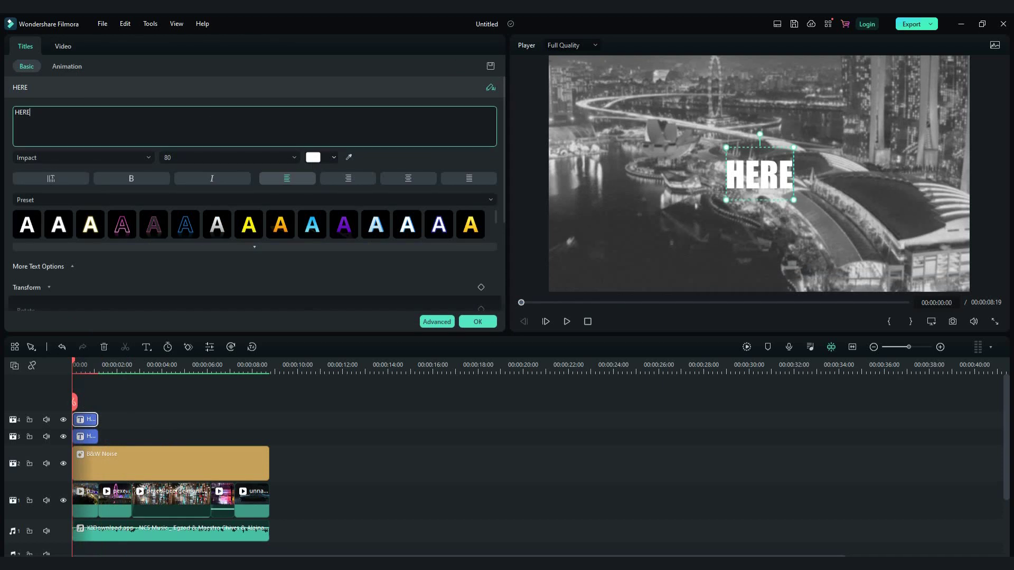
pyautogui.write('AND')
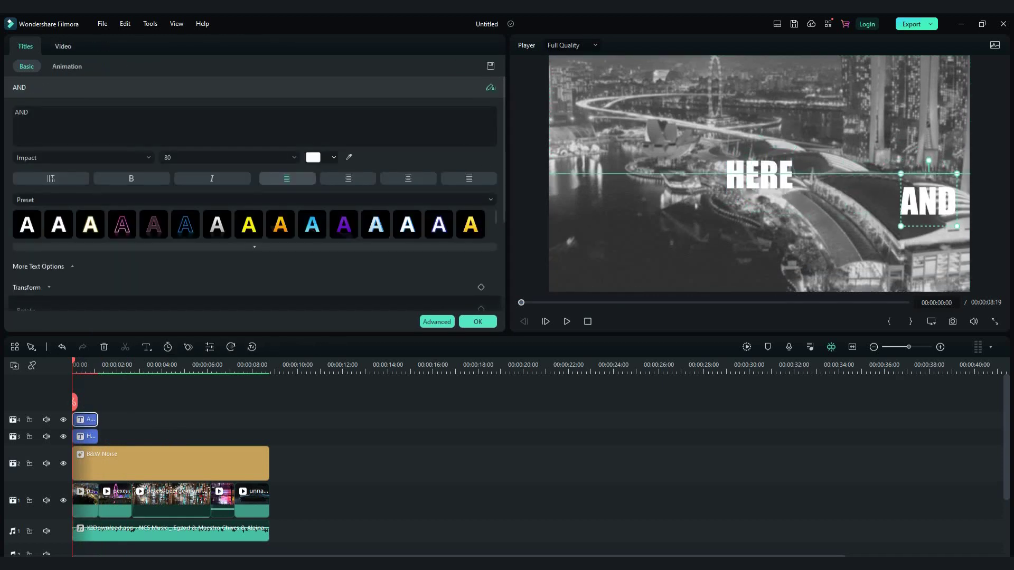
pyautogui.moveTo(759, 174); pyautogui.dragTo(928, 140)
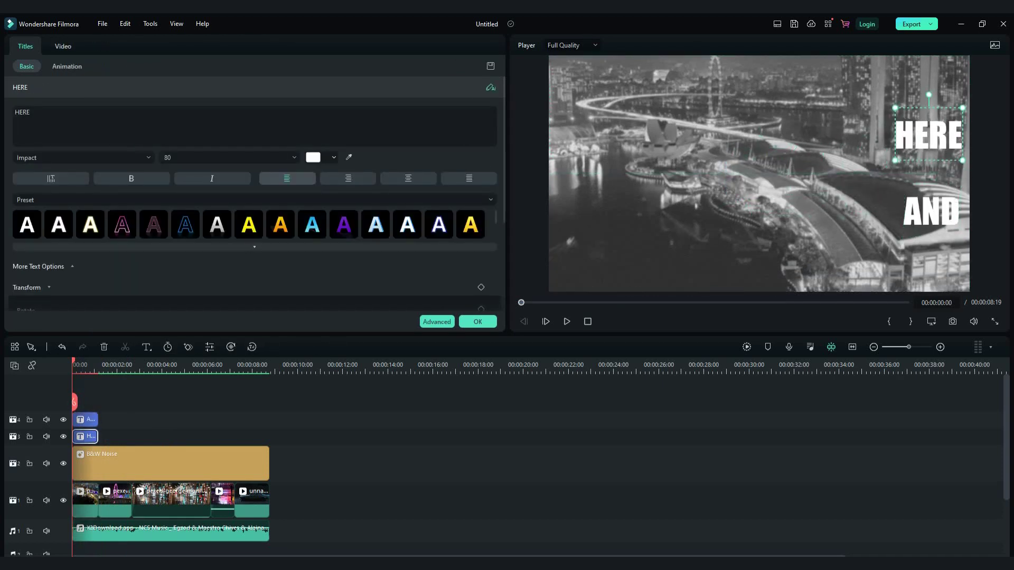
pyautogui.moveTo(931, 210); pyautogui.dragTo(928, 174)
pyautogui.click(740, 238)
pyautogui.click(478, 321)
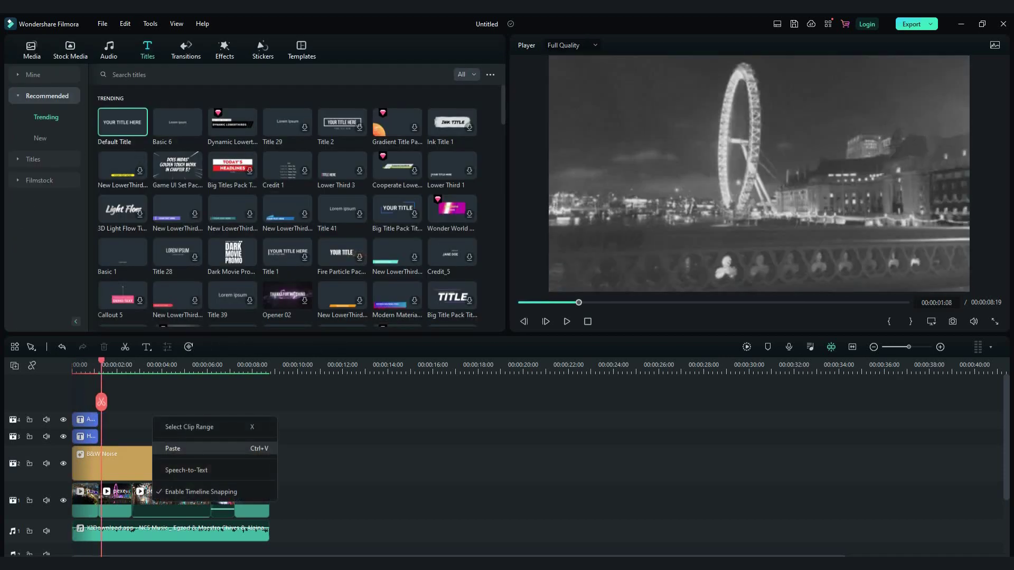
# - Paste a third title reading NOW below AND, and add another default title further along
pyautogui.hotkey('ctrl', 'v')
pyautogui.doubleClick(22, 112)
pyautogui.write('NOW')
pyautogui.click(477, 322)
pyautogui.moveTo(759, 174); pyautogui.dragTo(900, 208)
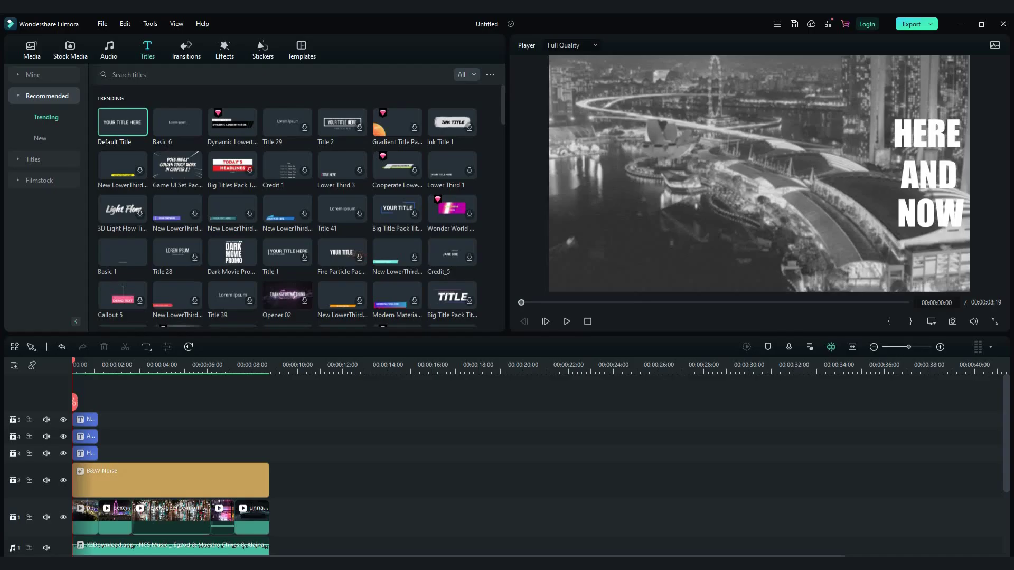
pyautogui.moveTo(122, 122); pyautogui.dragTo(161, 419)
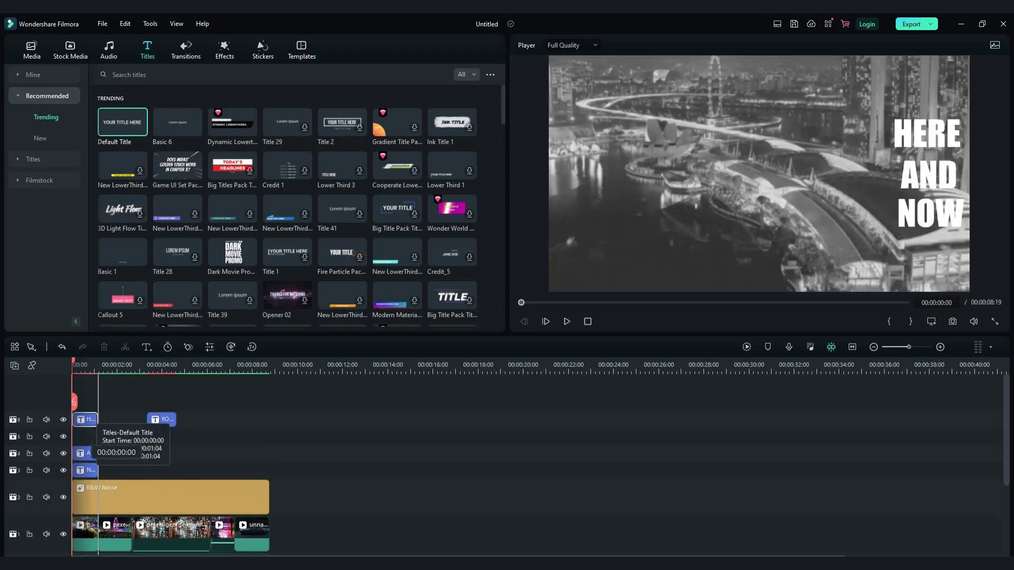
# - In Advanced editing, delete the new title's text and add a rectangle shape filled black
pyautogui.doubleClick(162, 419)
pyautogui.click(437, 322)
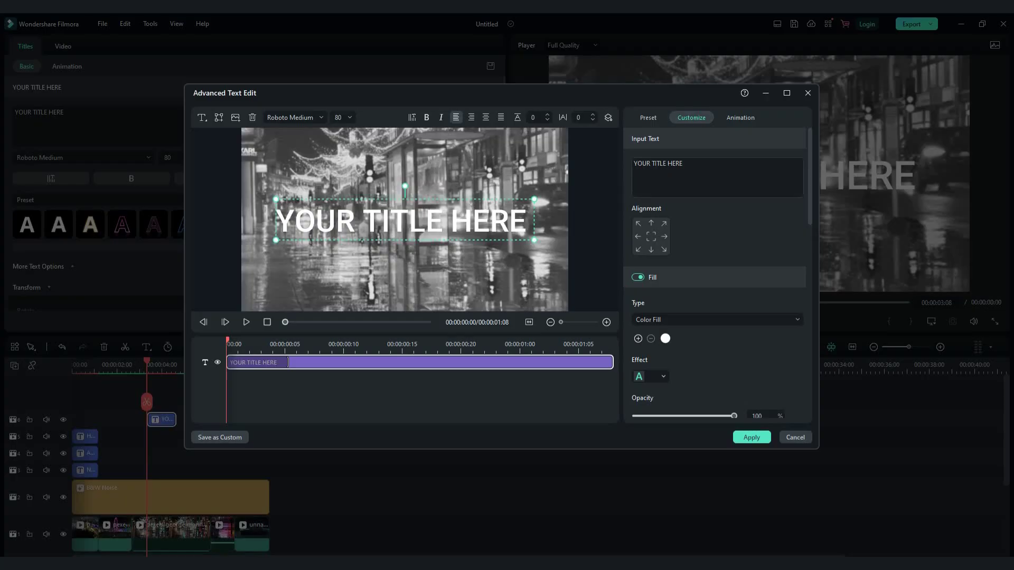
pyautogui.hotkey('ctrl', 'a')
pyautogui.press('Delete')
pyautogui.click(219, 117)
pyautogui.click(229, 142)
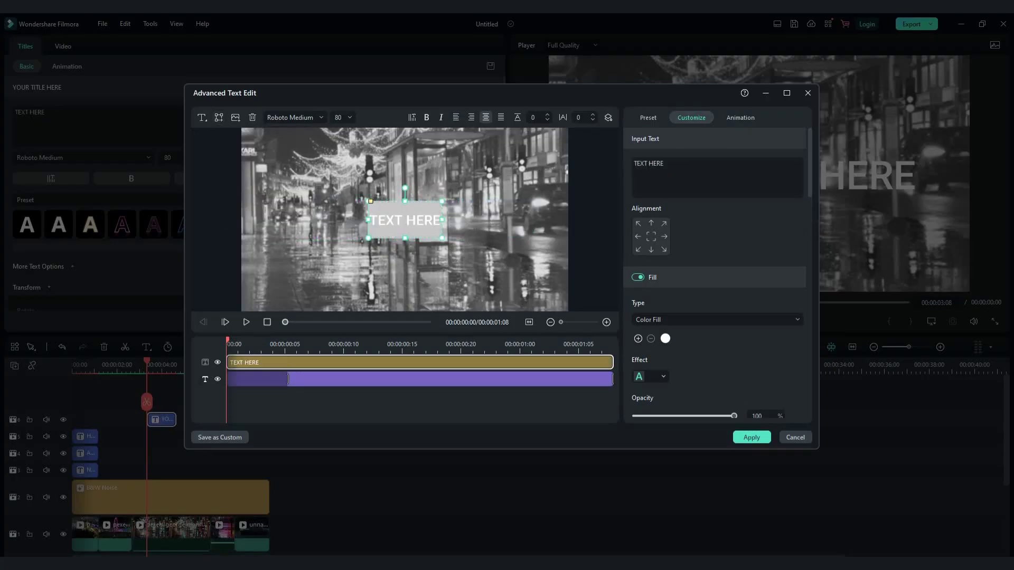
pyautogui.scroll(-10, 717, 274)
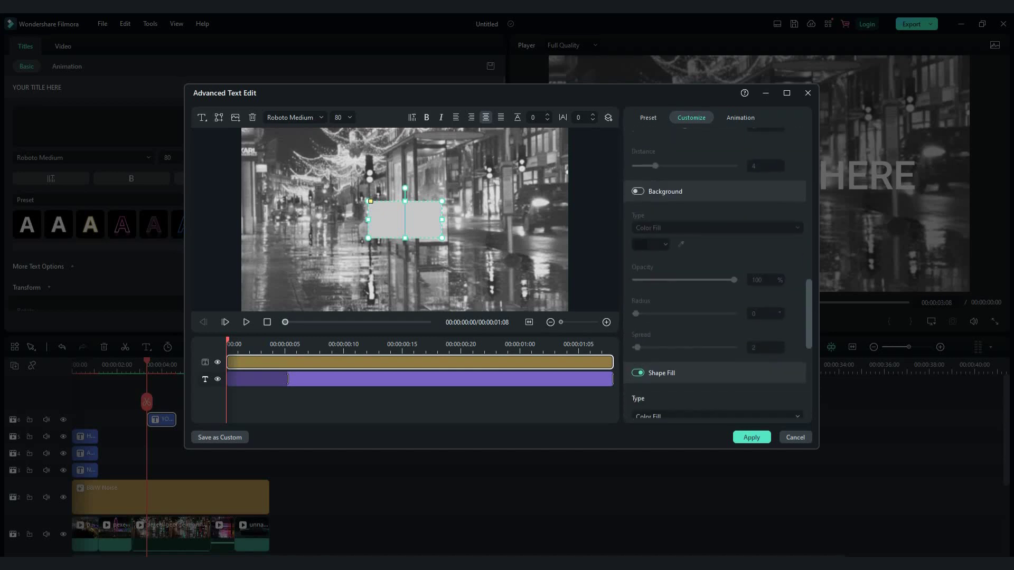
pyautogui.click(655, 264)
pyautogui.click(635, 346)
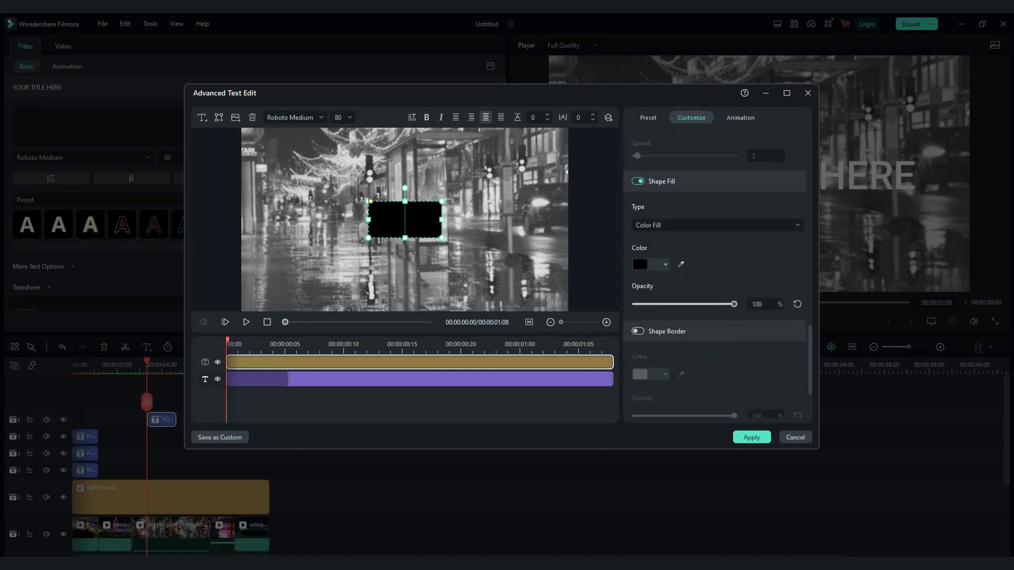
pyautogui.click(752, 437)
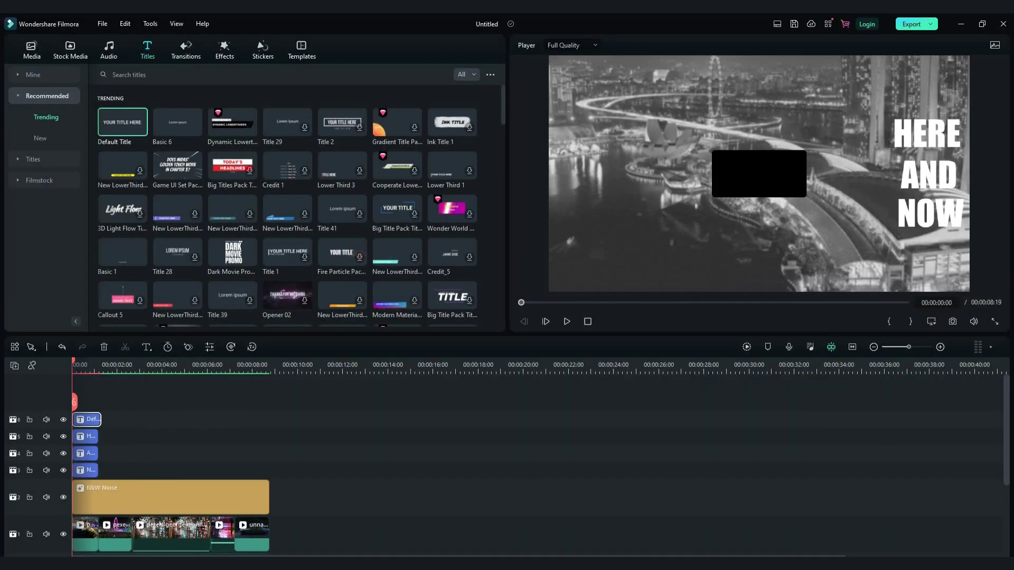
# - Reshape the black rectangle into a wide bar level with HERE, ending just before the word
pyautogui.click(437, 322)
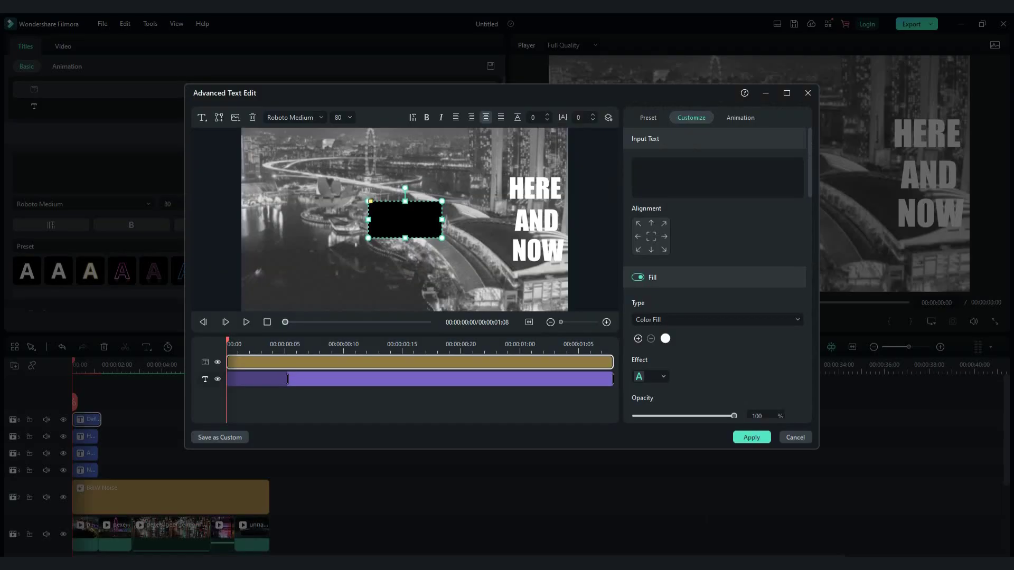
pyautogui.moveTo(427, 228); pyautogui.dragTo(221, 188)
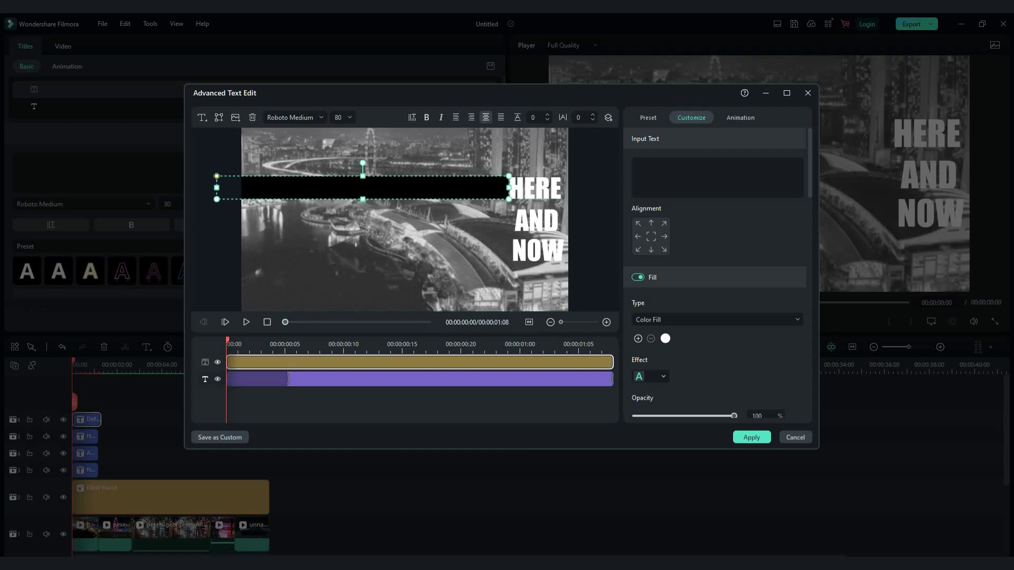
pyautogui.click(751, 437)
pyautogui.rightClick(85, 419)
# - Paste two copies of the black-bar title onto new tracks and return the playhead to the start
pyautogui.press('Escape')
pyautogui.click(130, 365)
pyautogui.rightClick(147, 420)
pyautogui.click(174, 221)
pyautogui.rightClick(168, 429)
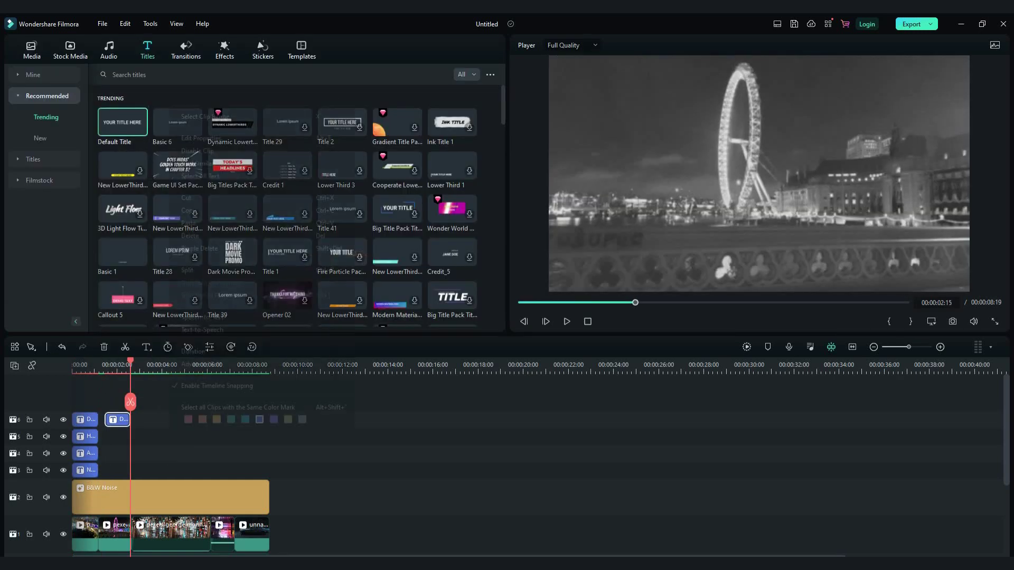
pyautogui.press('Escape')
pyautogui.click(157, 365)
pyautogui.hotkey('ctrl', 'v')
pyautogui.hotkey('ctrl', 'v')
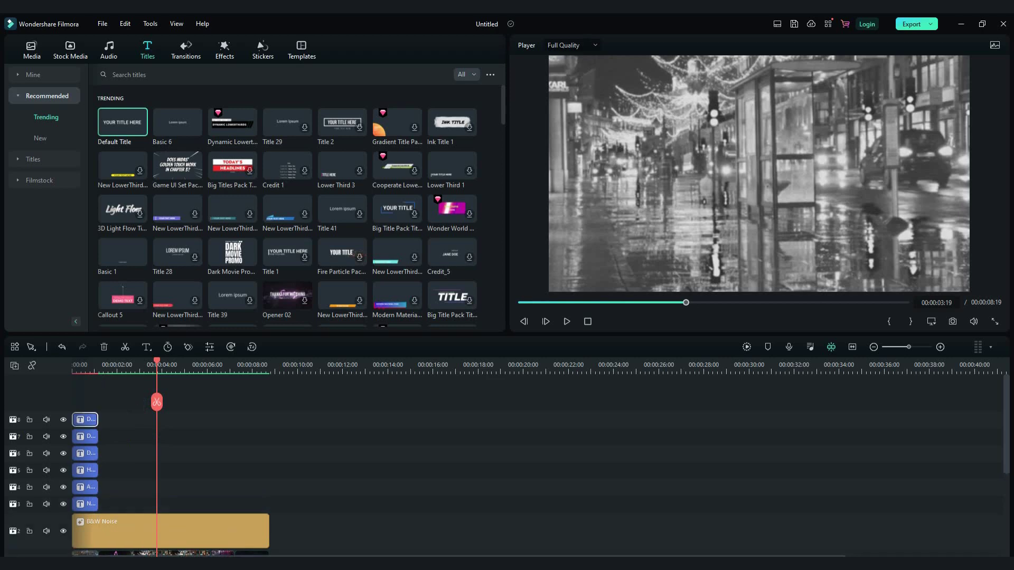
pyautogui.press('Home')
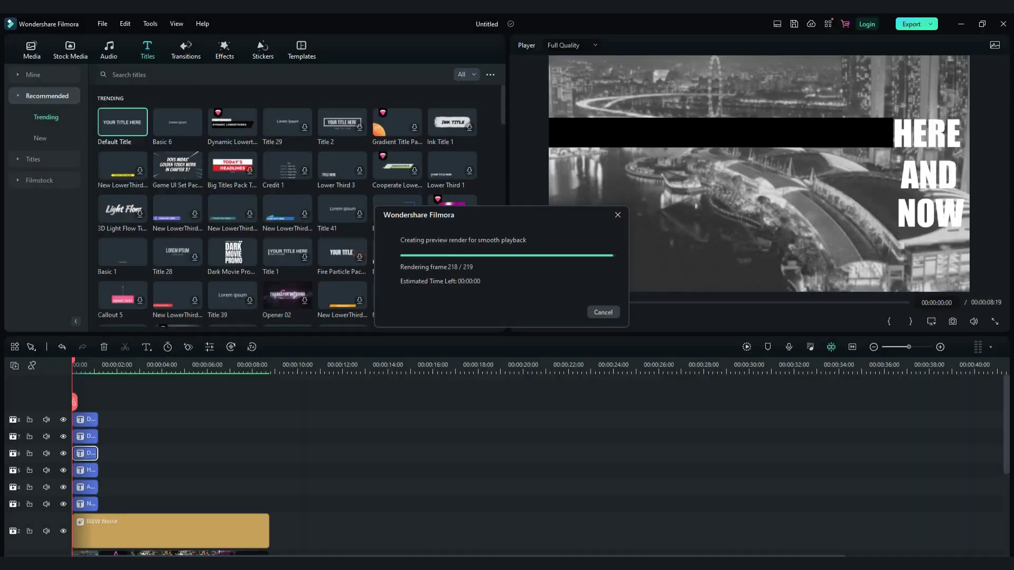
# - Move the copied bars down in the preview, one level with AND and one with NOW
pyautogui.moveTo(718, 132); pyautogui.dragTo(720, 173)
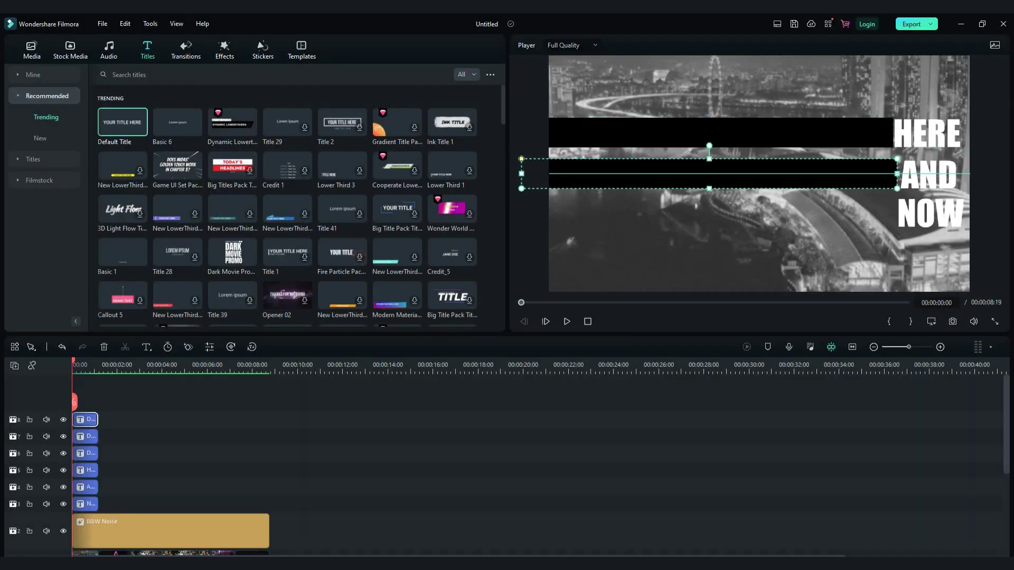
pyautogui.moveTo(718, 132); pyautogui.dragTo(713, 215)
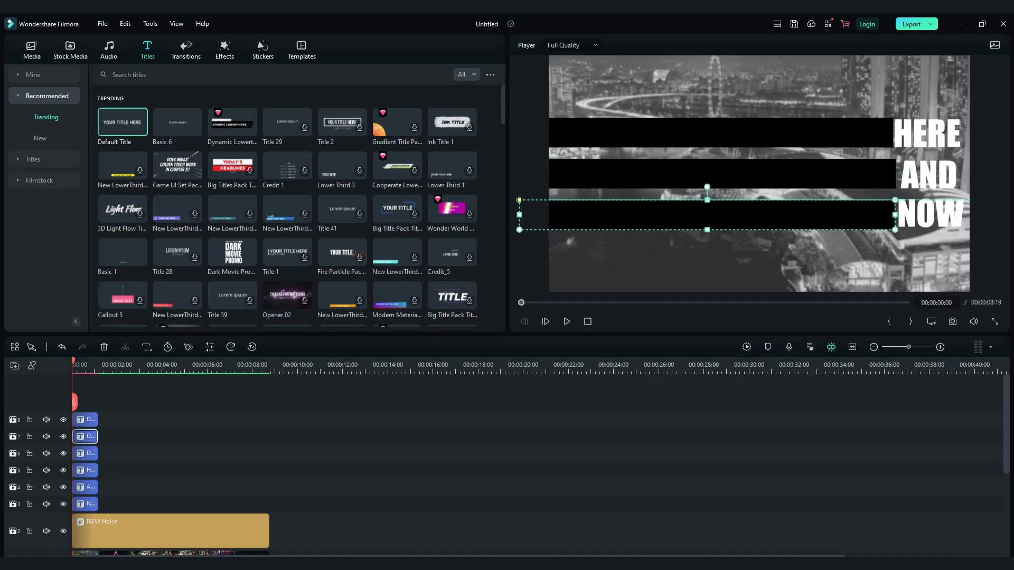
pyautogui.doubleClick(708, 173)
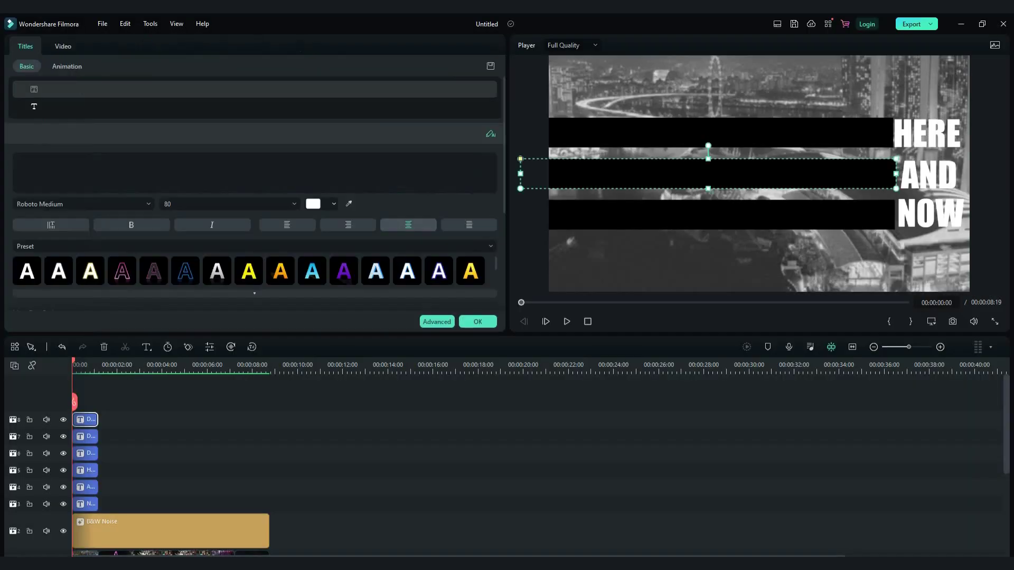
# - Keyframe the top black bar's position so it slides across the frame within the first 17 frames
pyautogui.scroll(-5, 254, 211)
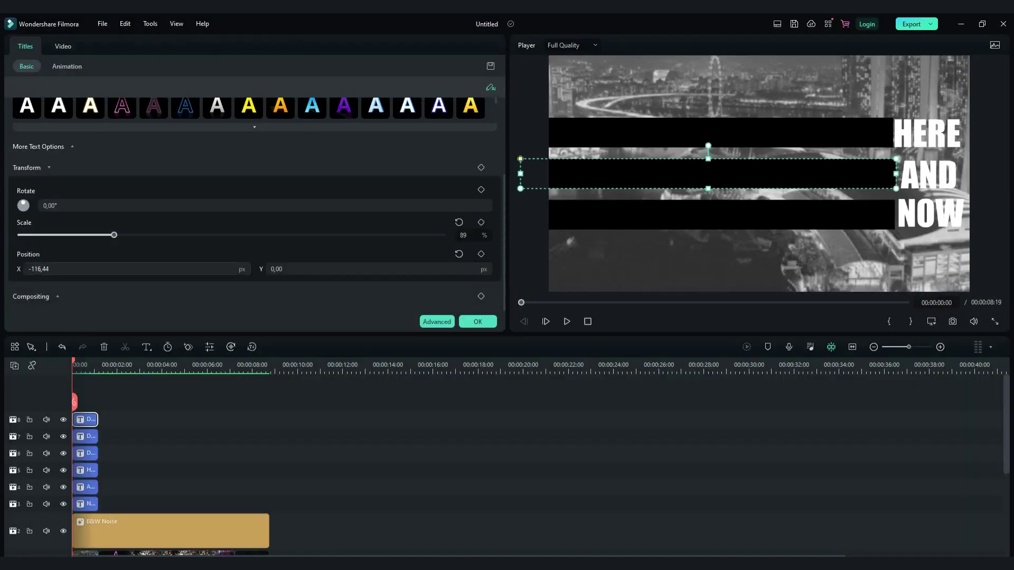
pyautogui.moveTo(581, 132); pyautogui.dragTo(988, 133)
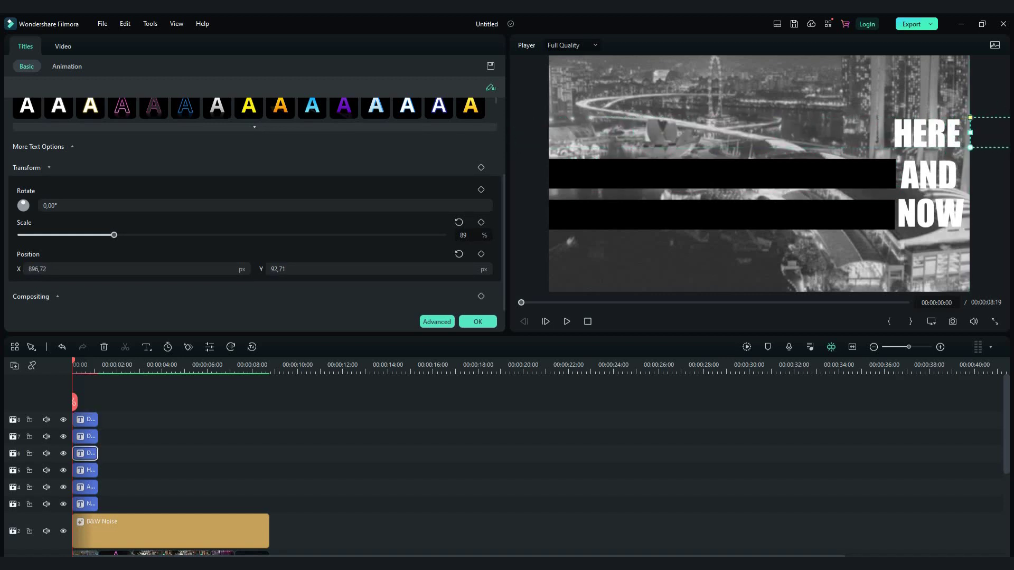
pyautogui.hotkey('ctrl', '=')
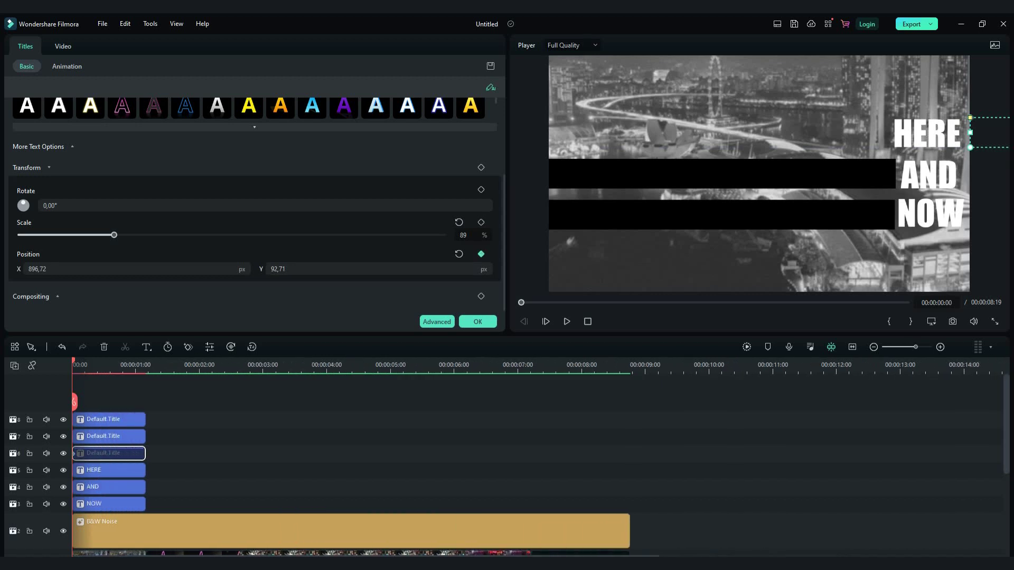
pyautogui.moveTo(74, 402); pyautogui.dragTo(115, 402)
pyautogui.moveTo(993, 132); pyautogui.dragTo(591, 132)
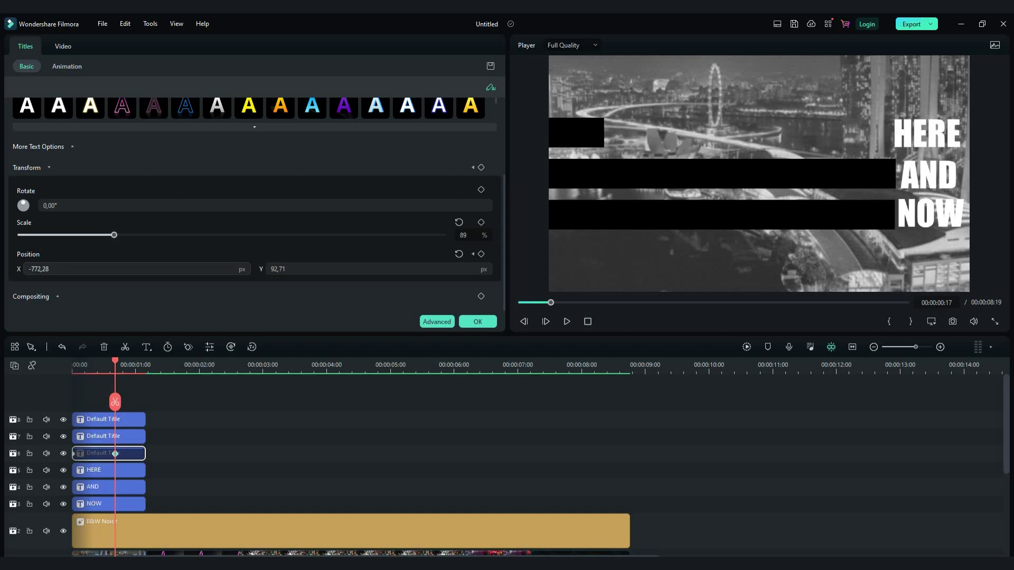
pyautogui.moveTo(115, 401); pyautogui.dragTo(74, 402)
# - Select the second bar clip at 11 frames in, then the bar title on track 8
pyautogui.click(108, 436)
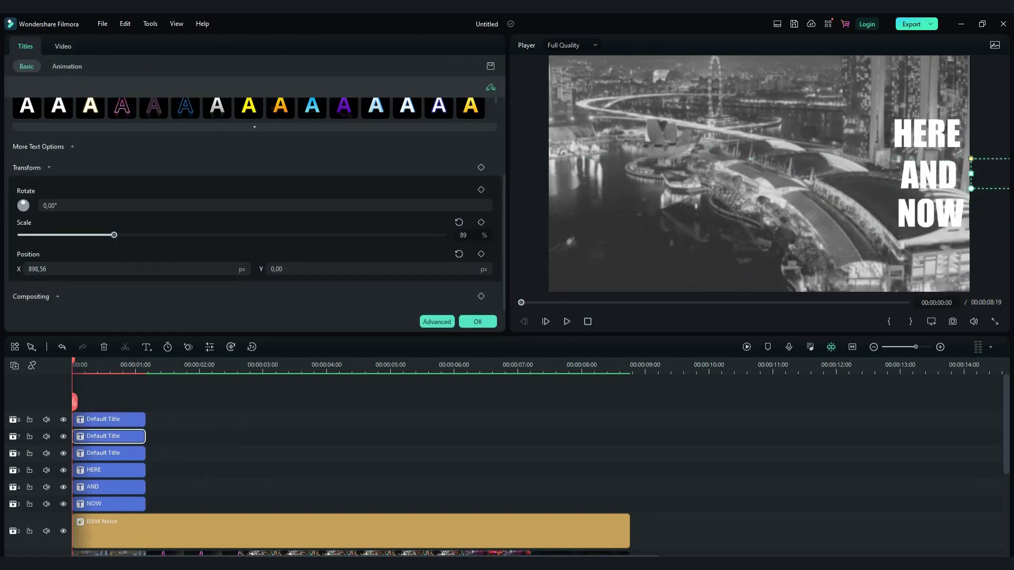
pyautogui.moveTo(74, 401); pyautogui.dragTo(100, 401)
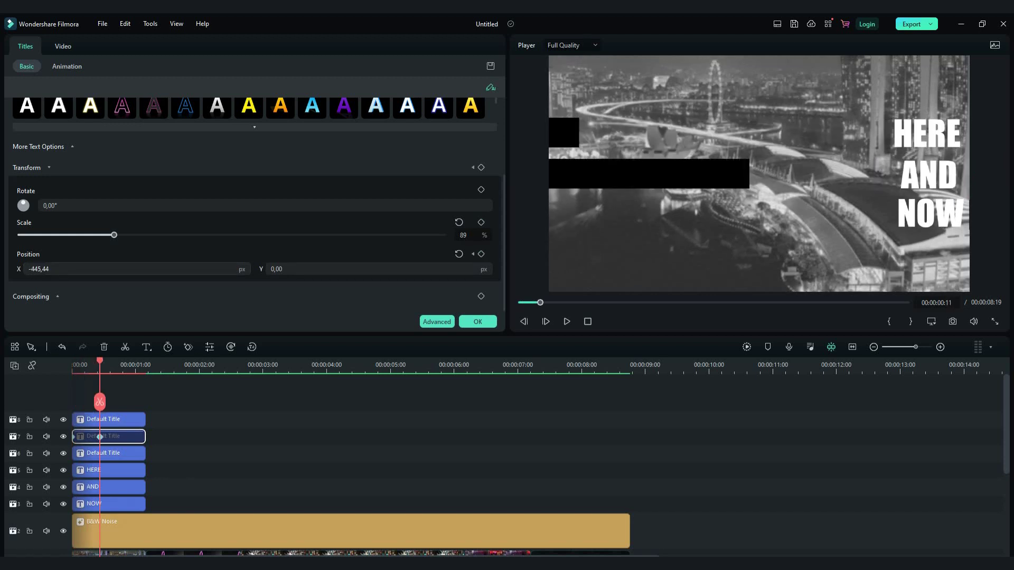
pyautogui.click(111, 419)
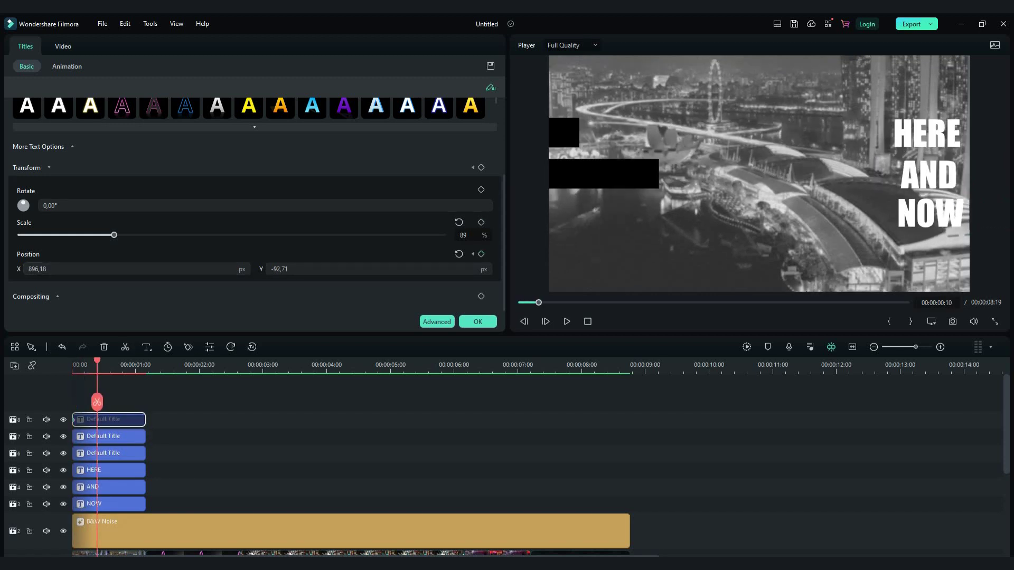
# - Add position keyframes to the HERE, AND and NOW titles at 10, 11 and 12 frames
pyautogui.press('Escape')
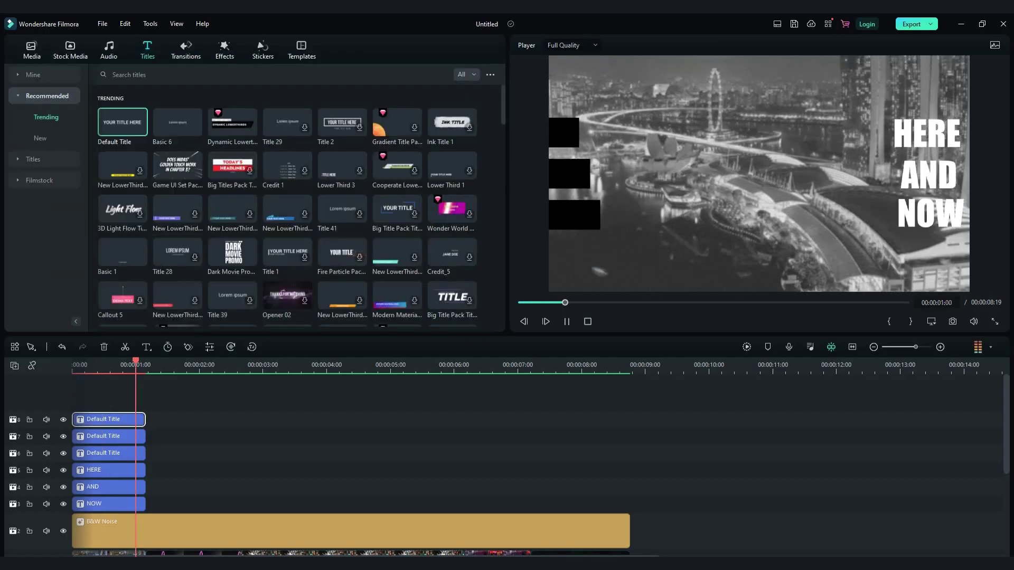
pyautogui.doubleClick(94, 470)
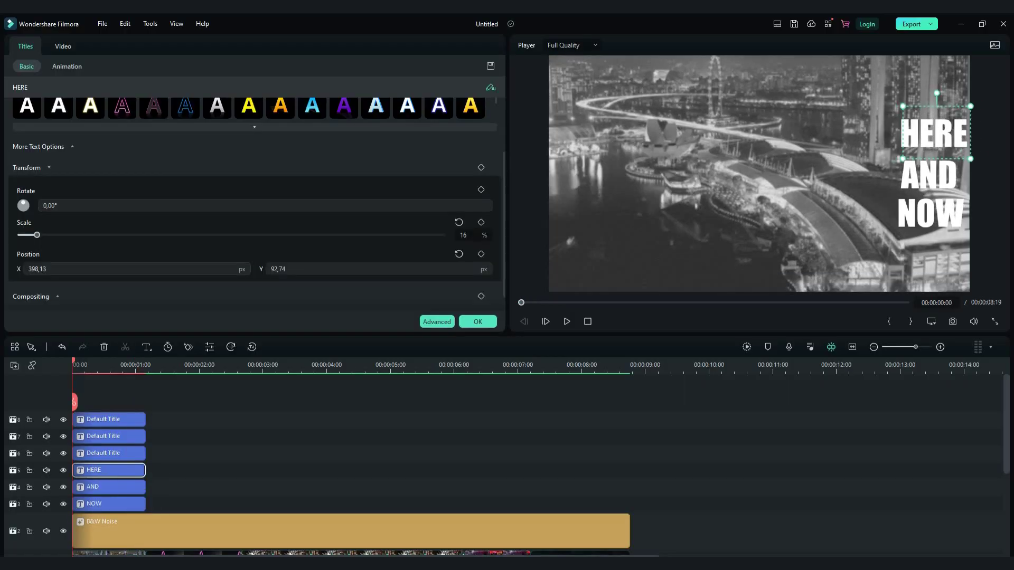
pyautogui.click(97, 364)
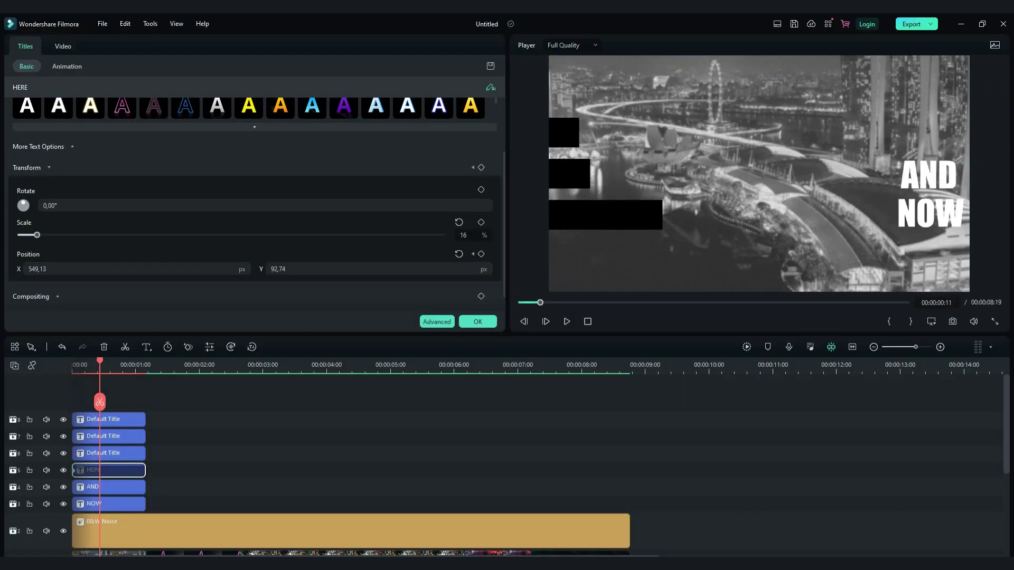
pyautogui.doubleClick(95, 487)
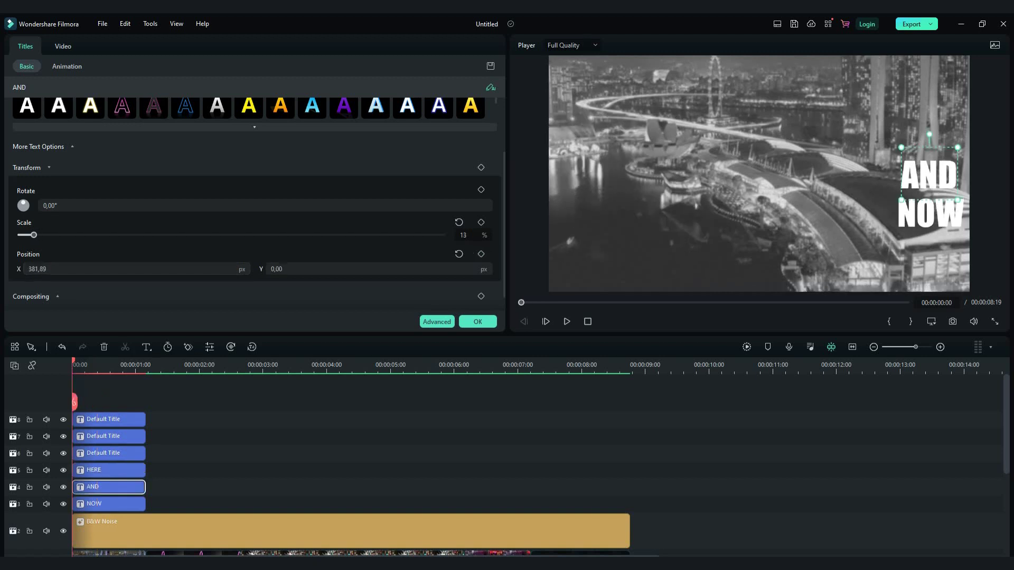
pyautogui.click(100, 365)
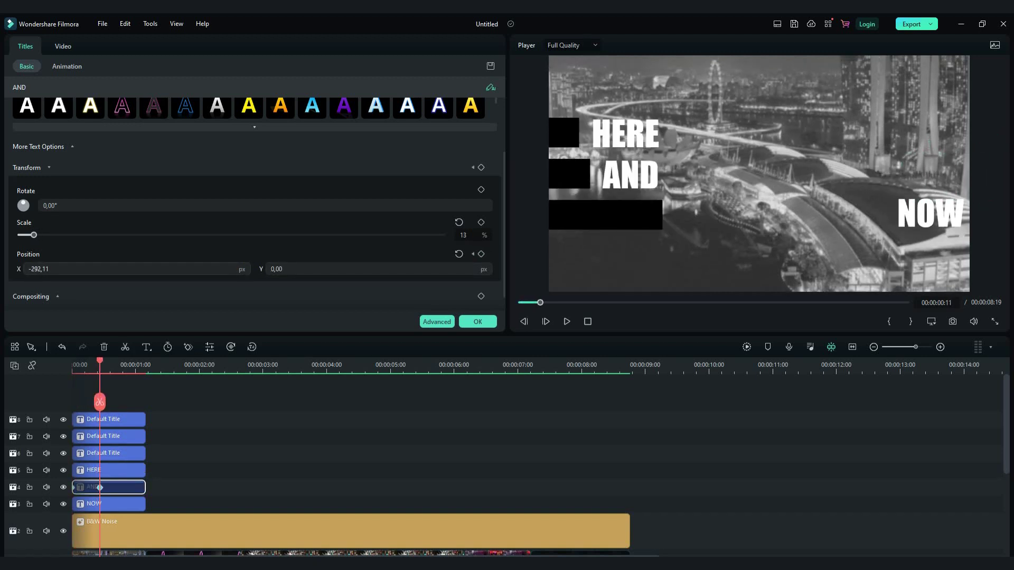
pyautogui.click(95, 503)
pyautogui.moveTo(74, 401); pyautogui.dragTo(102, 402)
pyautogui.press('Return')
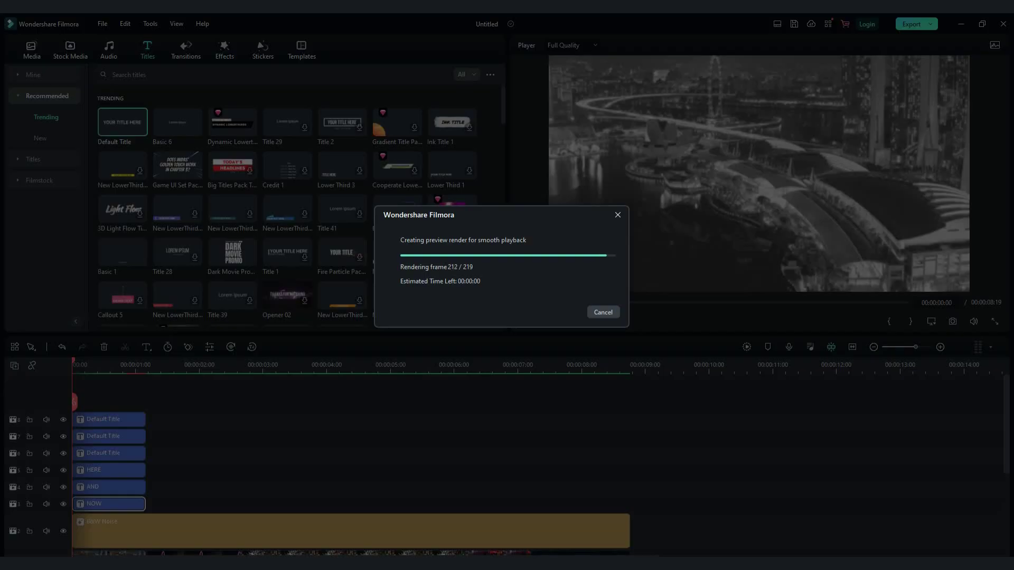
# - Add a default title on track 5 after HERE, starting at 1:04, and play it back
pyautogui.press('space')
pyautogui.scroll(-1, 369, 476)
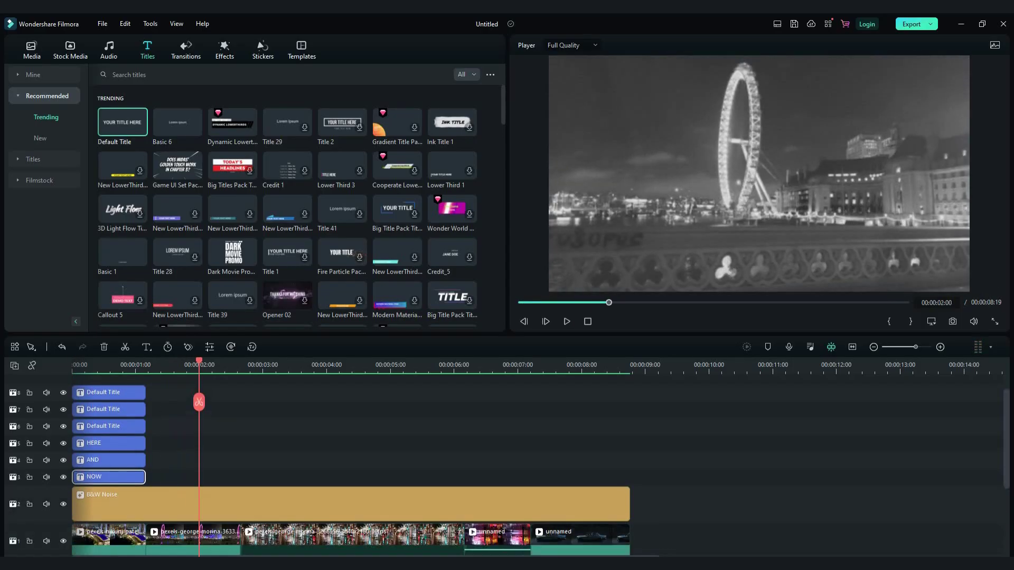
pyautogui.moveTo(122, 122); pyautogui.dragTo(165, 443)
pyautogui.moveTo(478, 443); pyautogui.dragTo(240, 444)
pyautogui.moveTo(160, 443); pyautogui.dragTo(147, 443)
pyautogui.press('space')
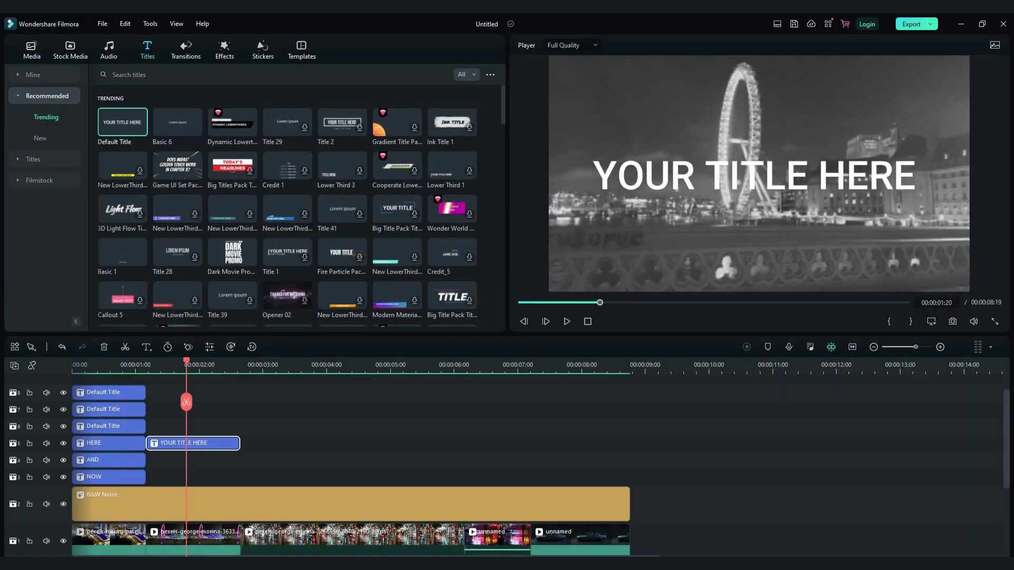
# - Set the new title to the Impact font and make it read YOU'RE
pyautogui.doubleClick(192, 443)
pyautogui.click(84, 158)
pyautogui.write('im')
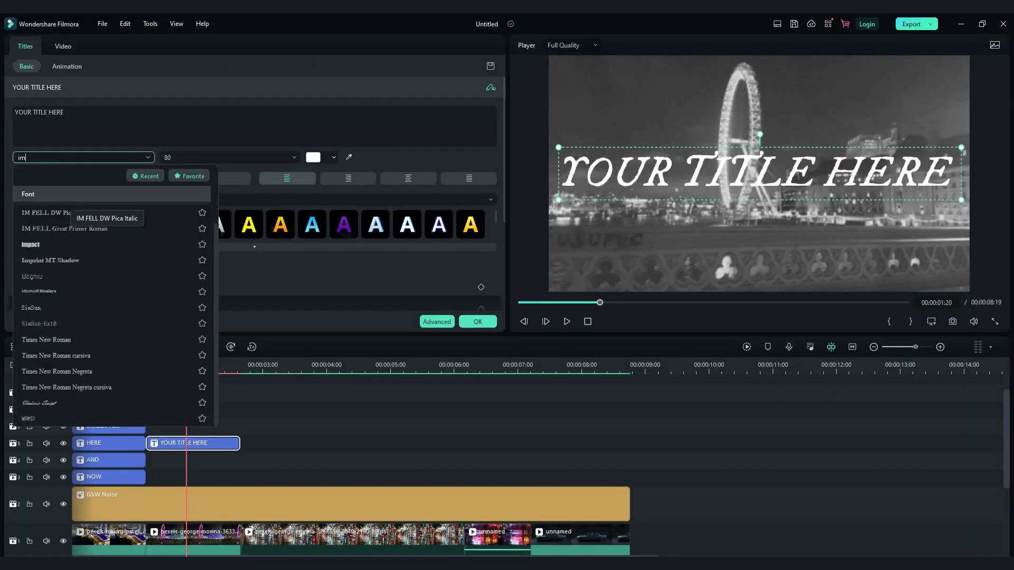
pyautogui.click(31, 245)
pyautogui.tripleClick(39, 112)
pyautogui.write('YOIU')
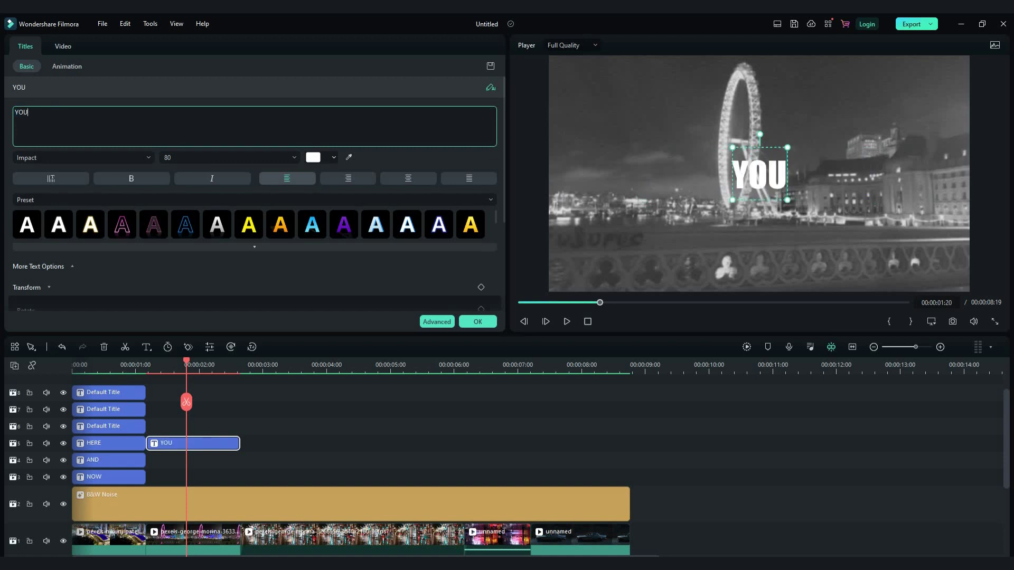
pyautogui.press('Escape')
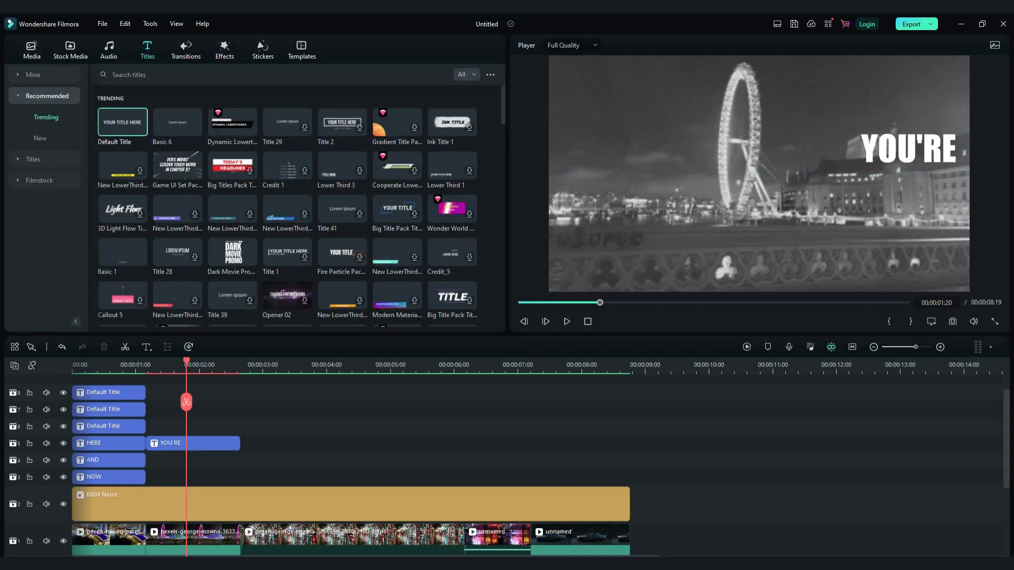
# - Copy the YOU'RE clip and paste copies onto tracks 4 and 3
pyautogui.rightClick(215, 443)
pyautogui.click(236, 225)
pyautogui.hotkey('ctrl', 'v')
pyautogui.moveTo(291, 461); pyautogui.dragTo(192, 478)
pyautogui.hotkey('ctrl', 'v')
# - Retype the track 4 copy as COMING UP
pyautogui.doubleClick(193, 461)
pyautogui.hotkey('shift', 'Left')
pyautogui.write('COMI')
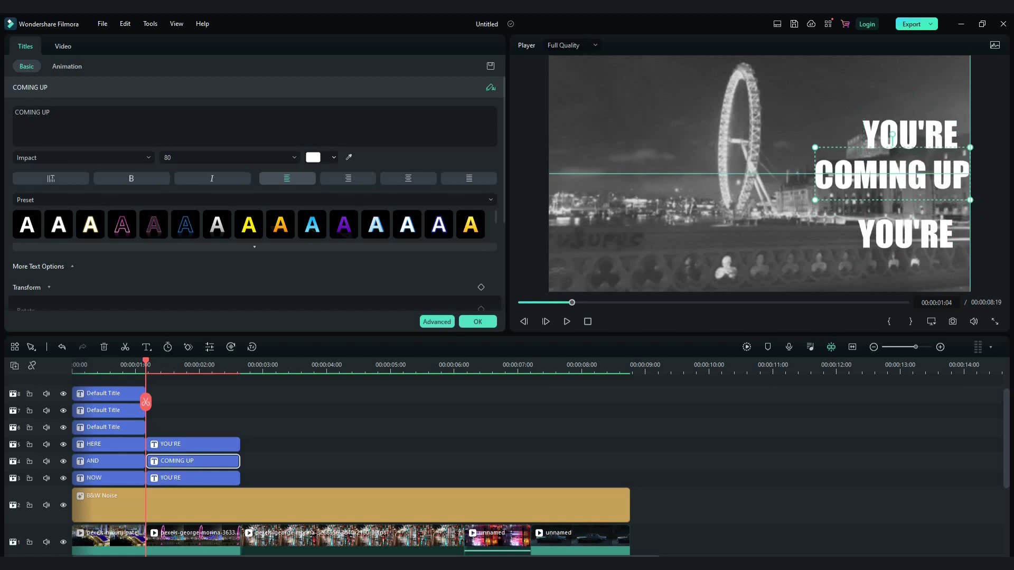
pyautogui.click(63, 46)
pyautogui.click(477, 320)
# - Change the remaining copy's text to TO ME
pyautogui.click(192, 444)
pyautogui.doubleClick(192, 444)
pyautogui.write('TO ME')
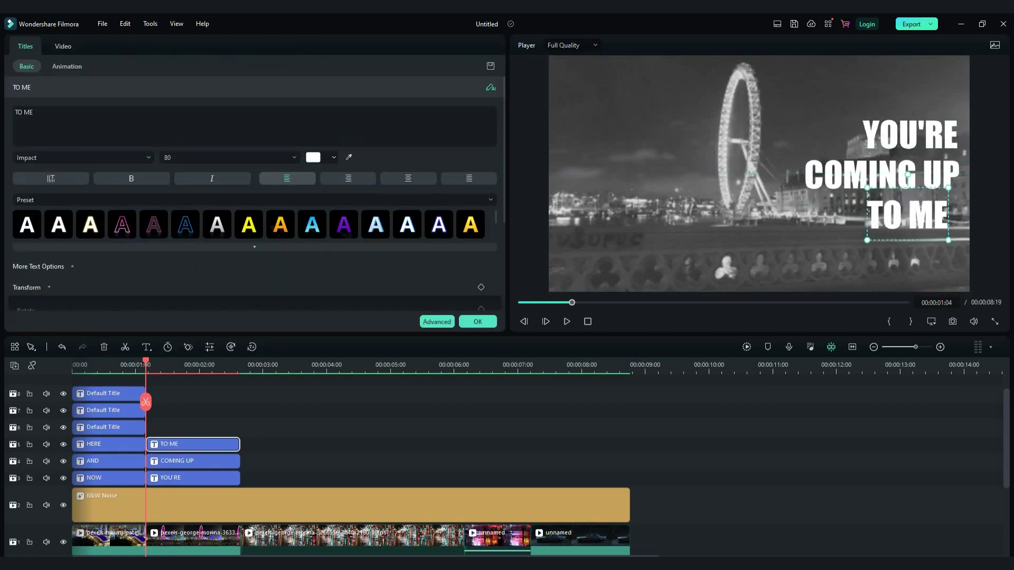
pyautogui.click(477, 322)
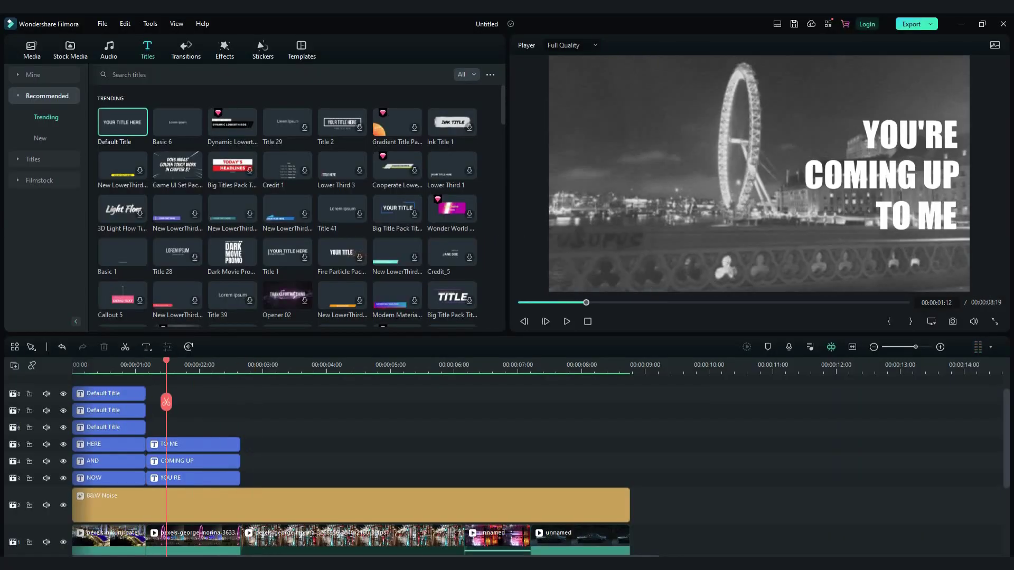
# - Give the YOU'RE title an entrance animation in Advanced Text Edit and apply it
pyautogui.doubleClick(171, 478)
pyautogui.click(438, 321)
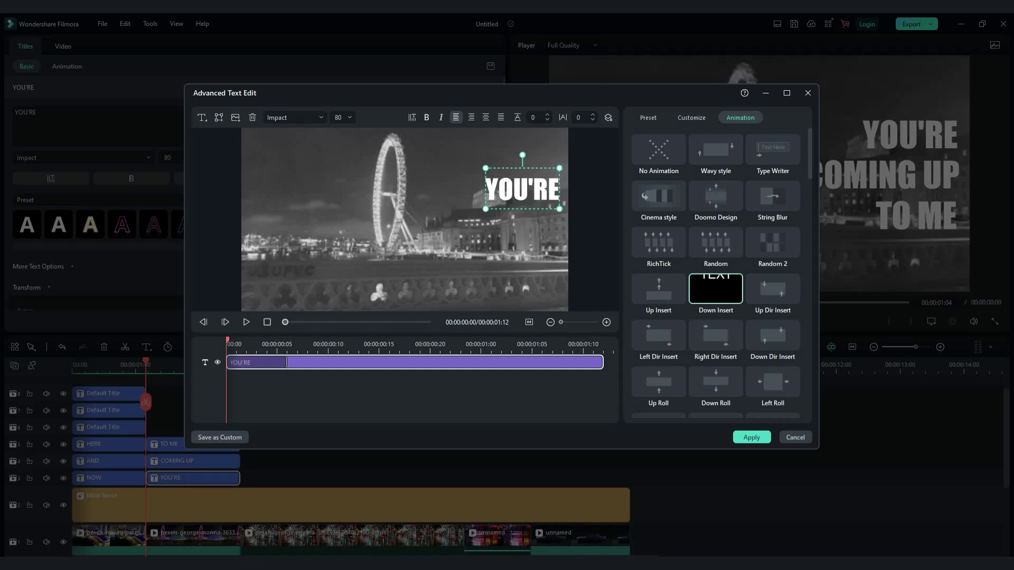
pyautogui.click(715, 381)
pyautogui.click(751, 437)
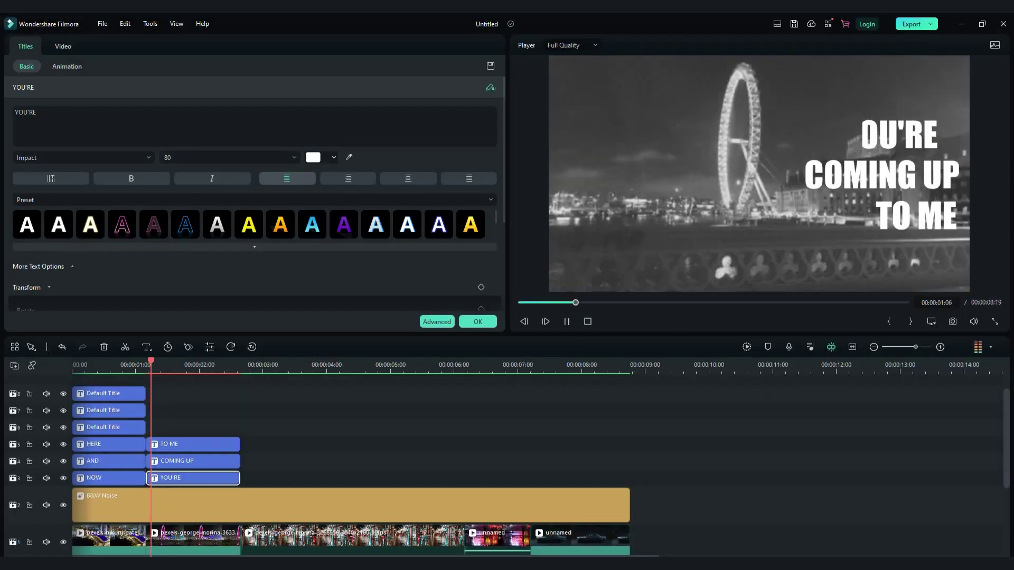
pyautogui.moveTo(195, 361); pyautogui.dragTo(146, 361)
# - Add an entrance animation to the COMING UP title and apply it
pyautogui.click(153, 460)
pyautogui.click(437, 322)
pyautogui.click(740, 118)
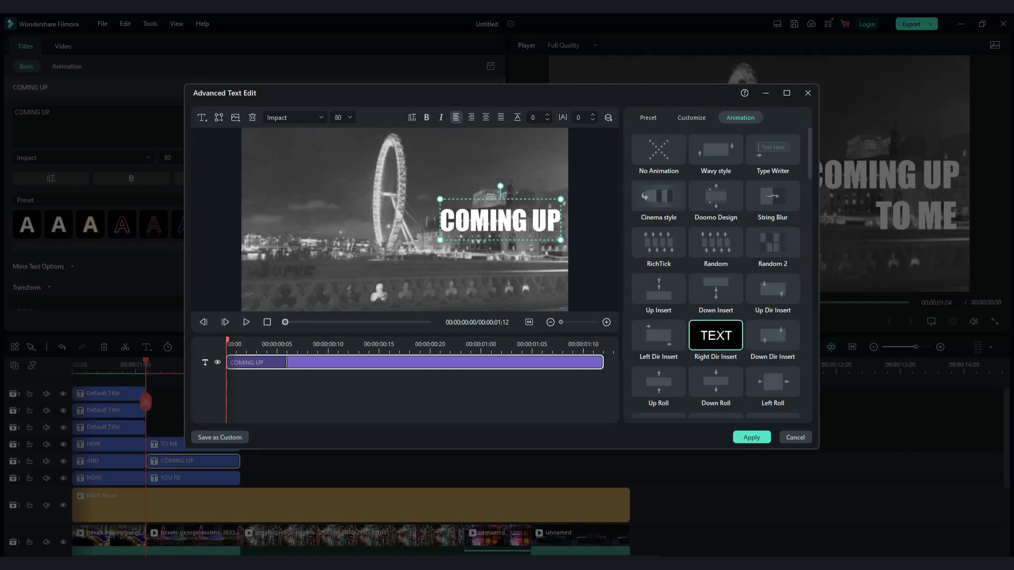
pyautogui.click(751, 438)
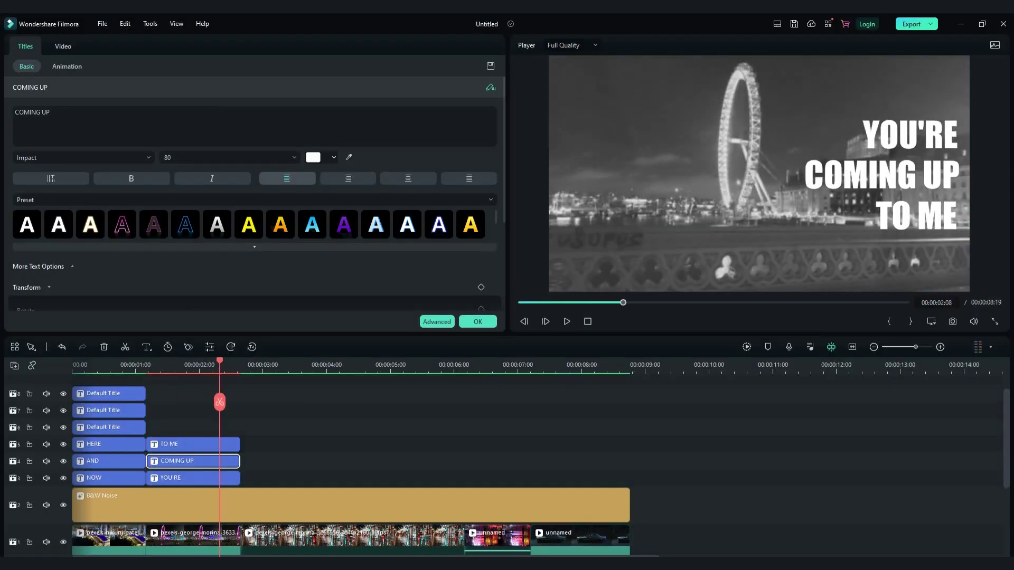
pyautogui.press('space')
# - Switch YOU'RE to a different entrance animation and apply it
pyautogui.click(193, 477)
pyautogui.click(437, 321)
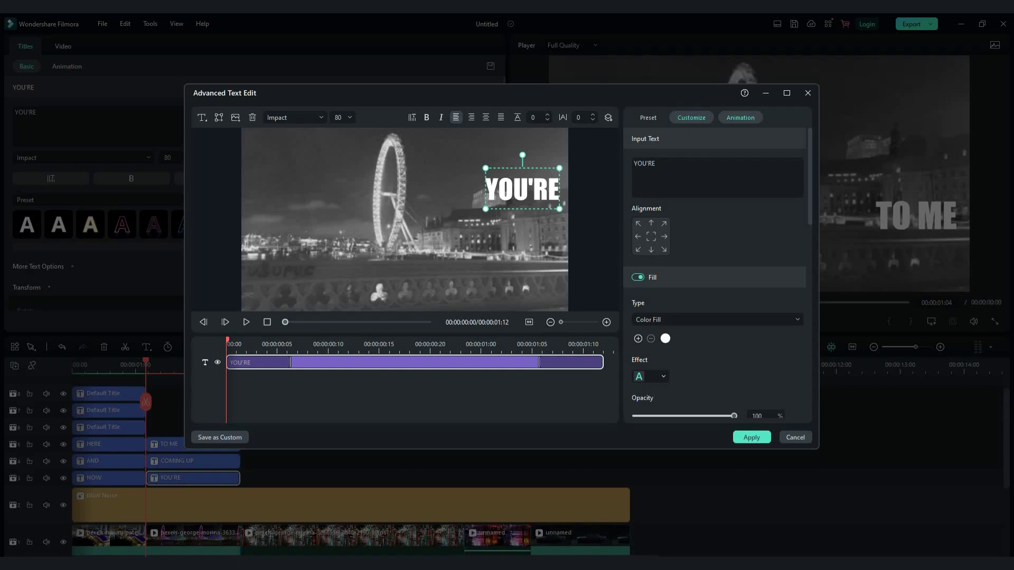
pyautogui.scroll(-1, 718, 272)
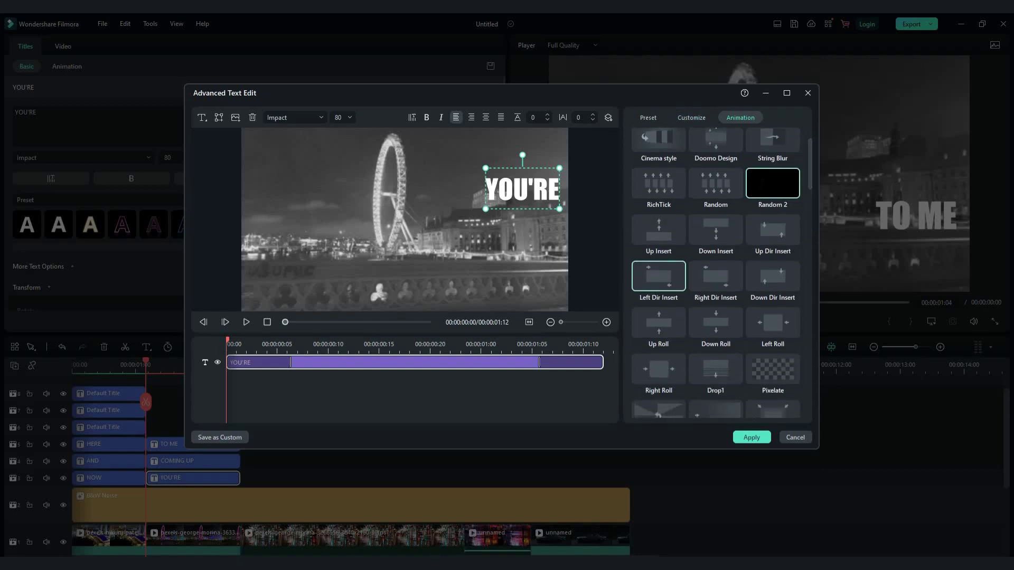
pyautogui.click(752, 437)
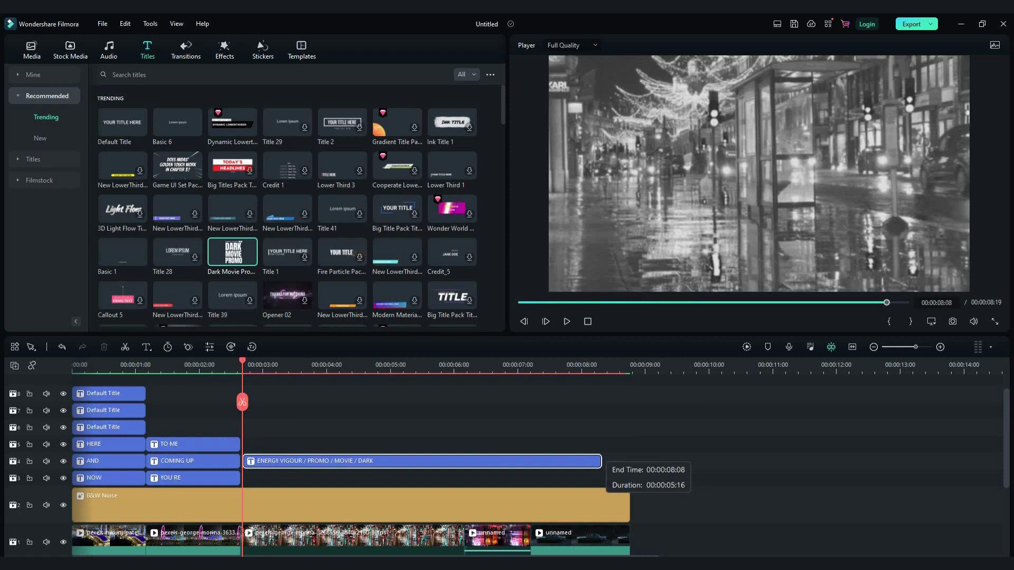
# - Shorten the promo title clip and retype its DARK line as FORE I'M at size 125
pyautogui.moveTo(601, 461); pyautogui.dragTo(463, 461)
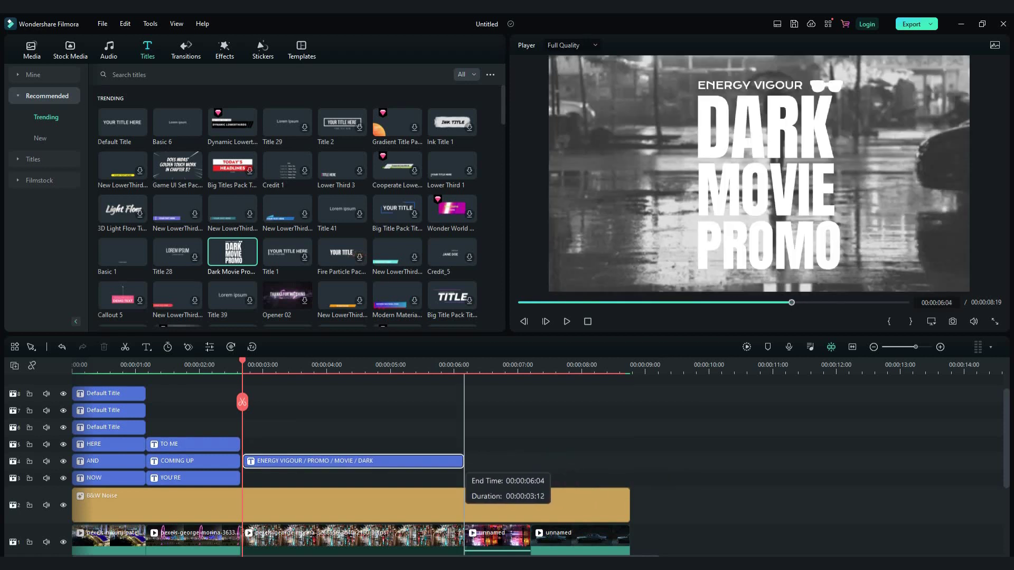
pyautogui.press('space')
pyautogui.doubleClick(370, 461)
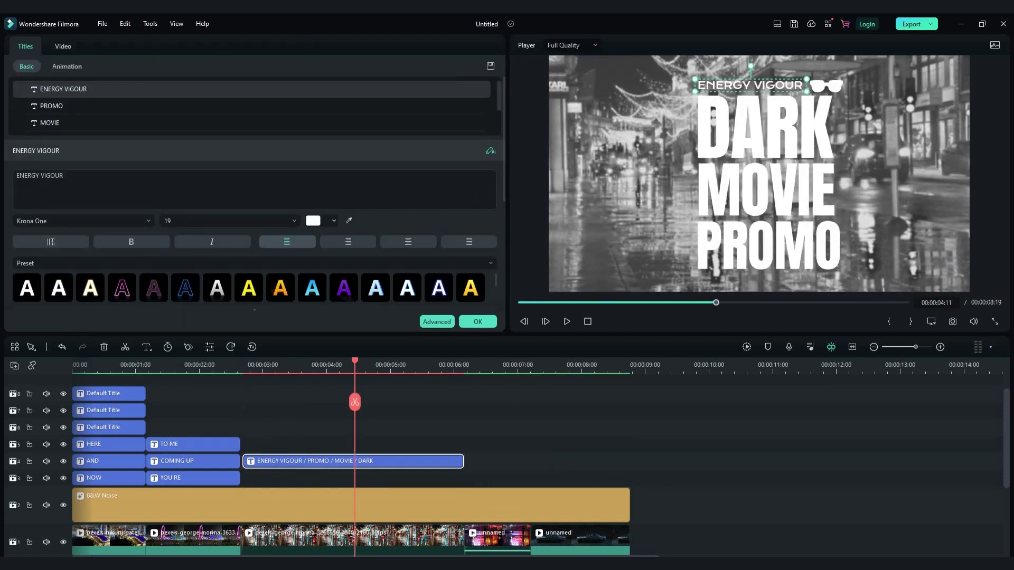
pyautogui.click(766, 127)
pyautogui.write('FO')
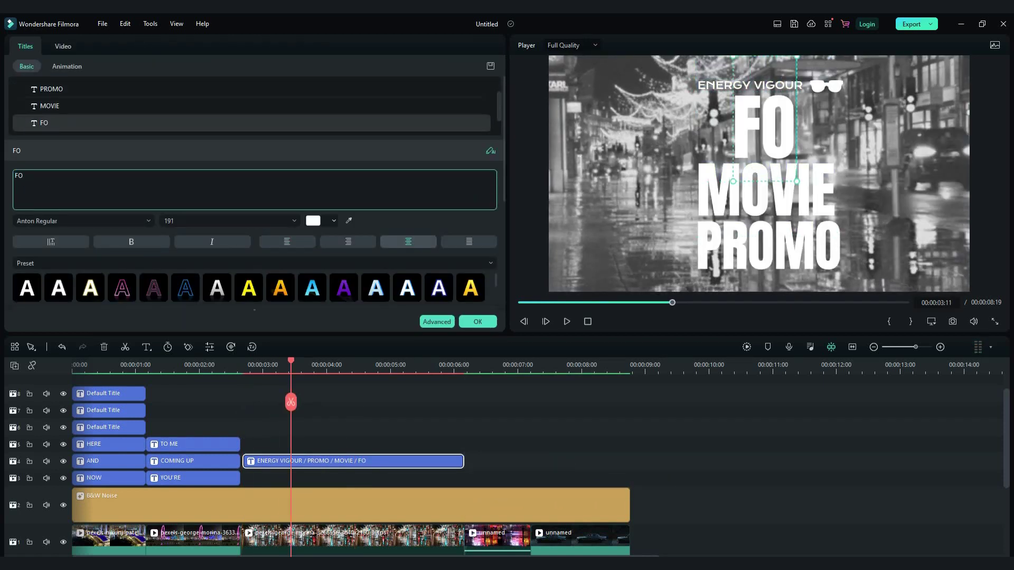
pyautogui.write("RE I'M")
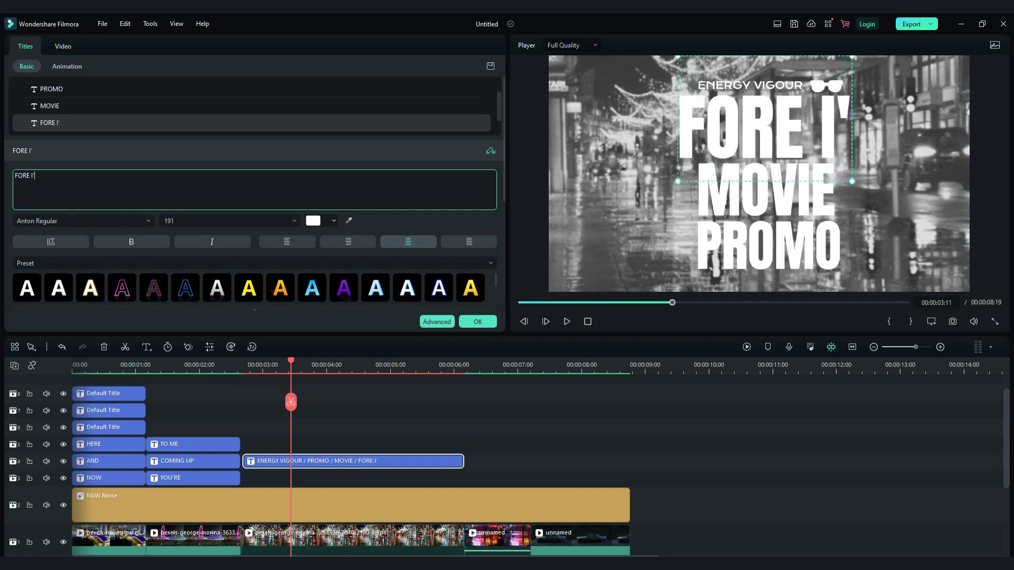
pyautogui.click(293, 221)
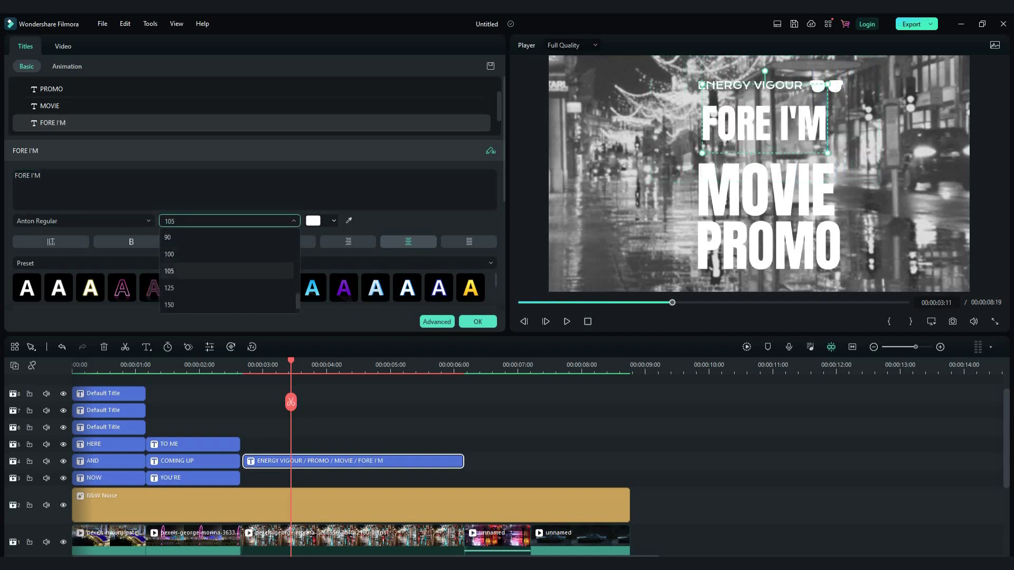
pyautogui.press('Up')
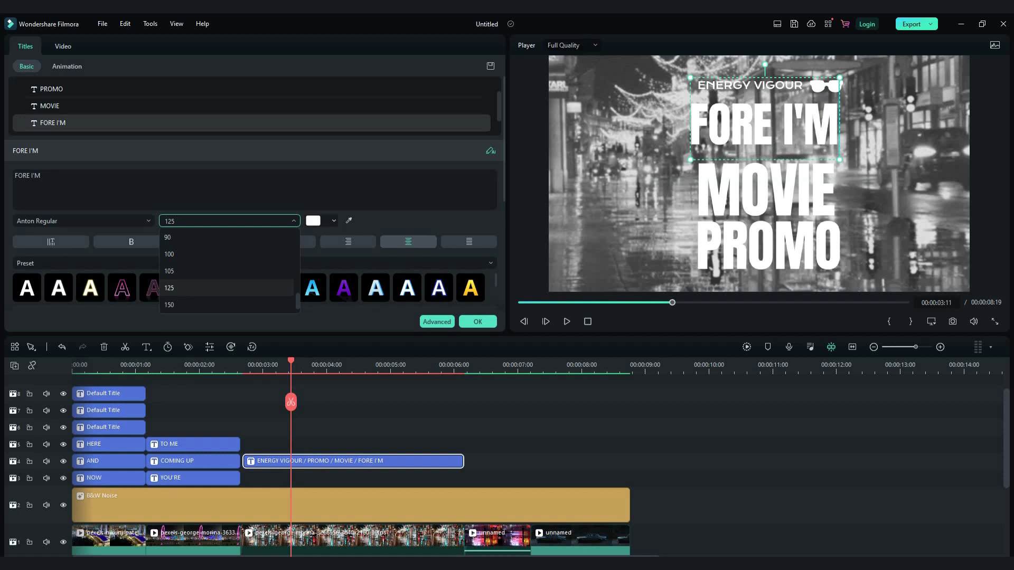
pyautogui.press('Escape')
pyautogui.press('Down')
pyautogui.press('Up')
pyautogui.press('space')
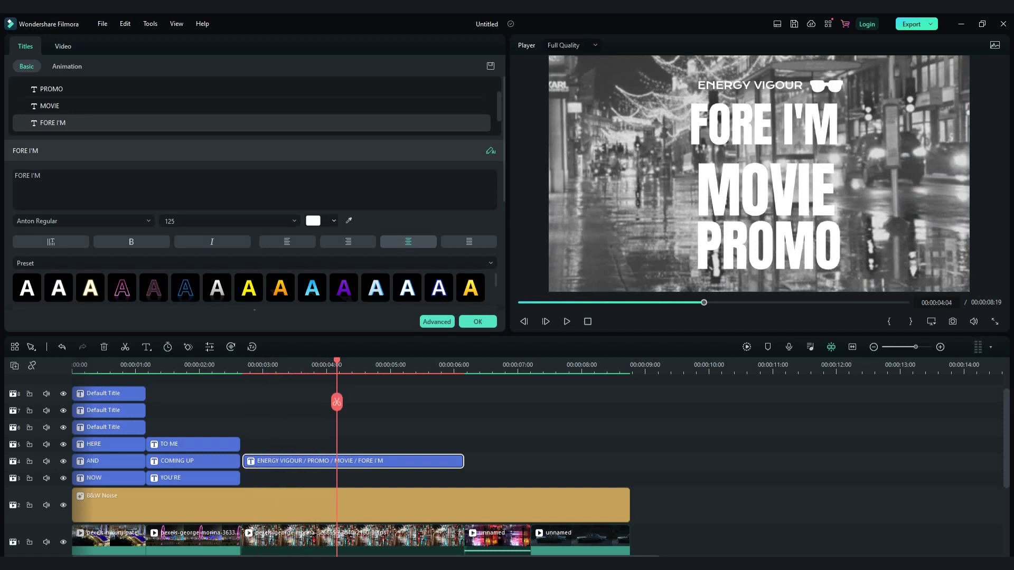
# - Replace MOVIE with LIGHTING at size 135, centred under FORE I'M
pyautogui.click(50, 106)
pyautogui.hotkey('ctrl', 'a')
pyautogui.write('LIGHTI')
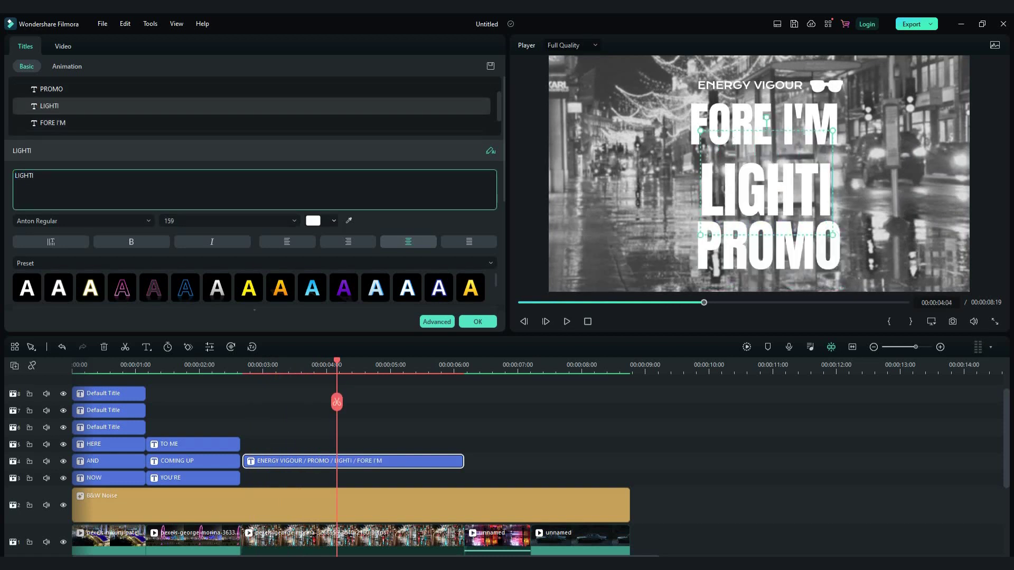
pyautogui.write('NG')
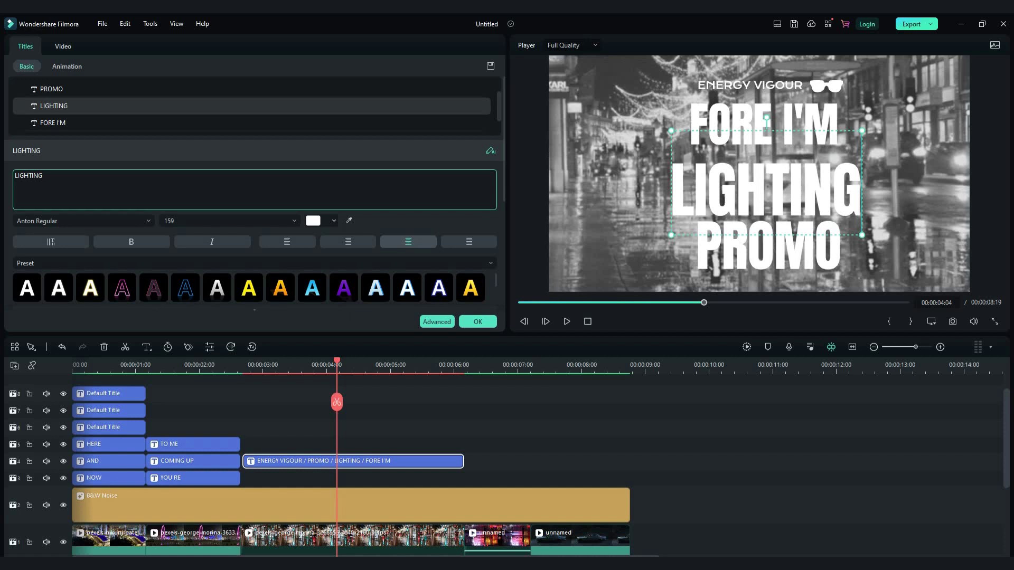
pyautogui.moveTo(766, 183); pyautogui.dragTo(769, 173)
pyautogui.click(227, 221)
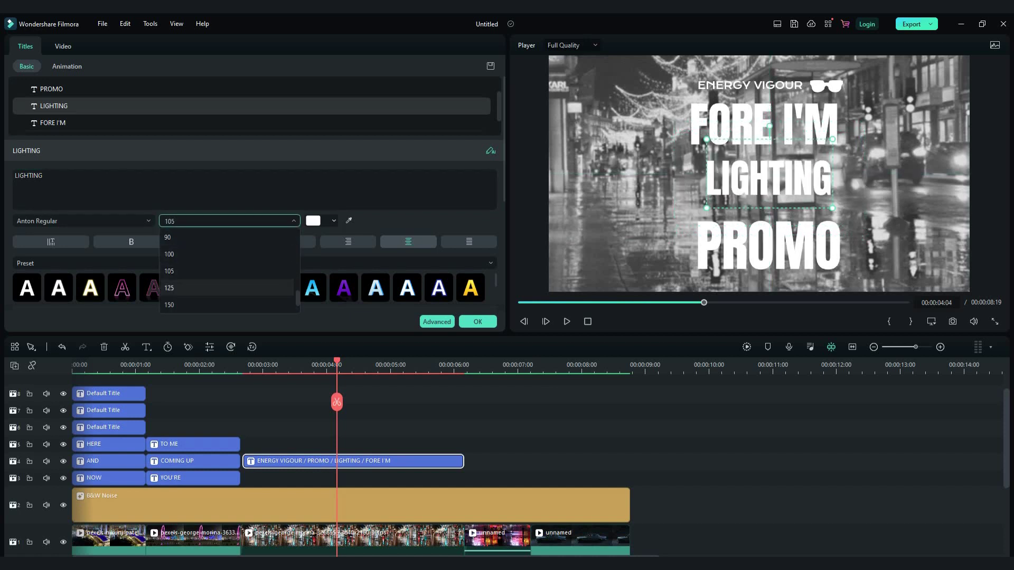
pyautogui.click(227, 221)
pyautogui.write('135')
pyautogui.click(477, 322)
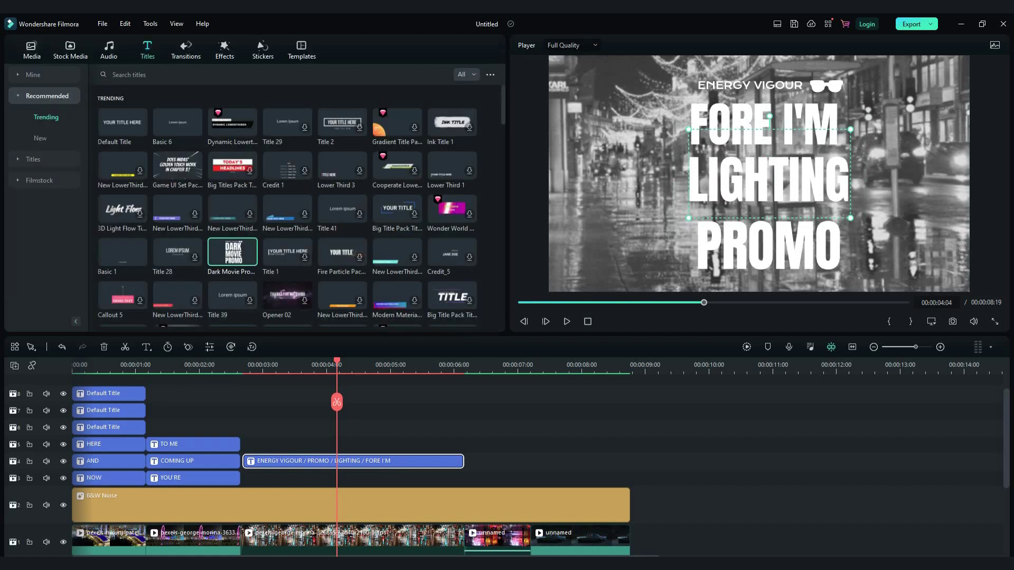
# - Replace PROMO with UP THE SKY at size 125, moved up under LIGHTING
pyautogui.doubleClick(769, 245)
pyautogui.click(255, 189)
pyautogui.hotkey('ctrl', 'a')
pyautogui.write('UO T')
pyautogui.press('BackSpace')
pyautogui.press('BackSpace')
pyautogui.press('BackSpace')
pyautogui.write('P THE SJ')
pyautogui.press('BackSpace')
pyautogui.write('KY')
pyautogui.click(227, 221)
pyautogui.write('125')
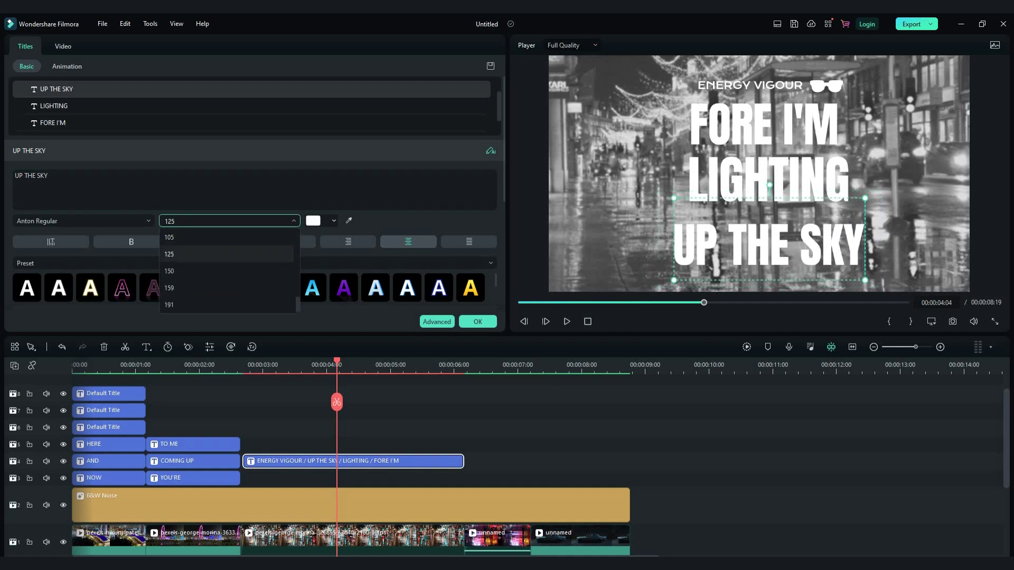
pyautogui.press('Return')
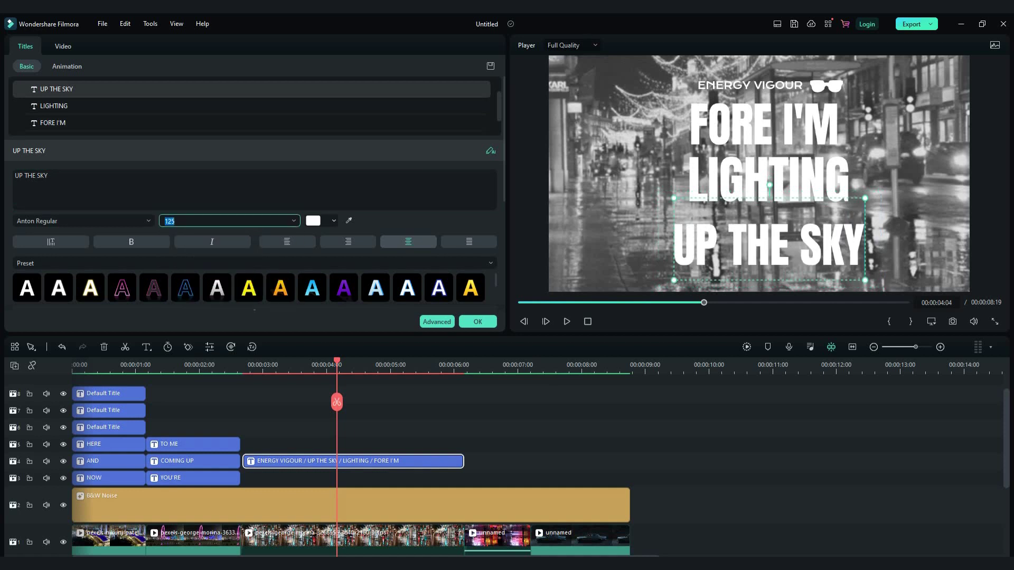
pyautogui.moveTo(770, 243); pyautogui.dragTo(770, 236)
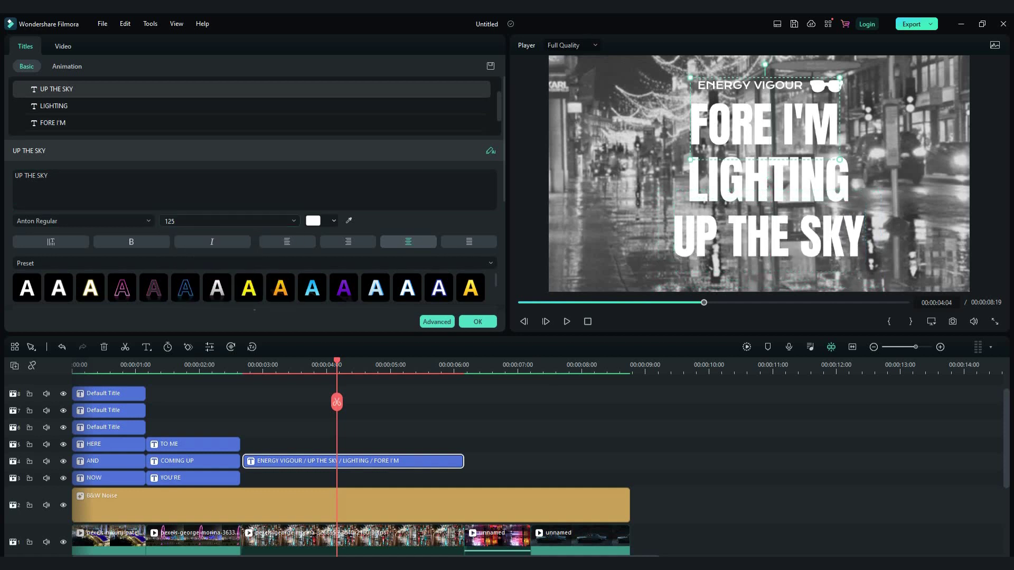
pyautogui.click(52, 122)
# - Turn off the fill on FORE I'M so only its outline shows
pyautogui.click(437, 322)
pyautogui.scroll(-6, 718, 276)
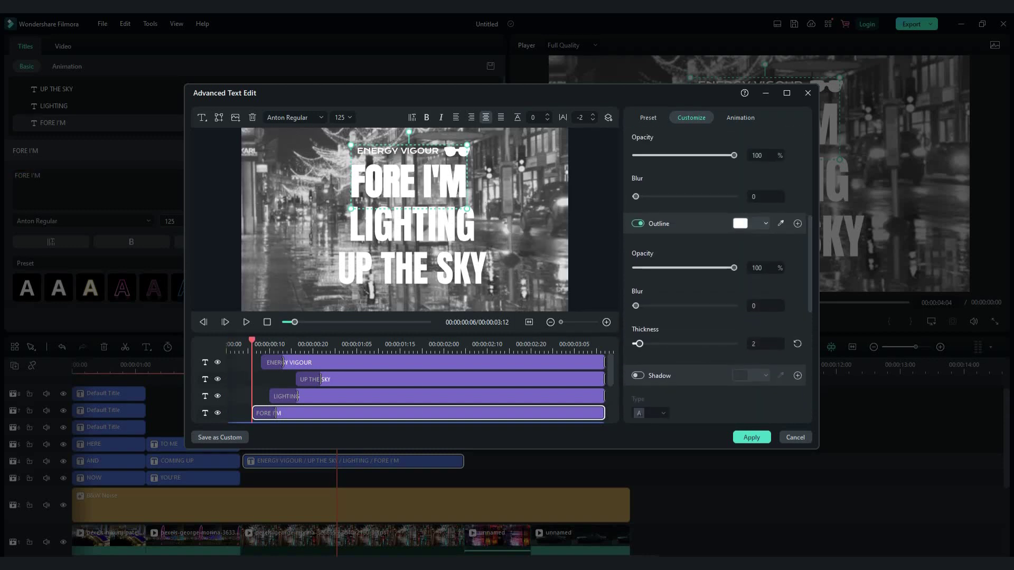
pyautogui.scroll(4, 718, 276)
pyautogui.click(637, 160)
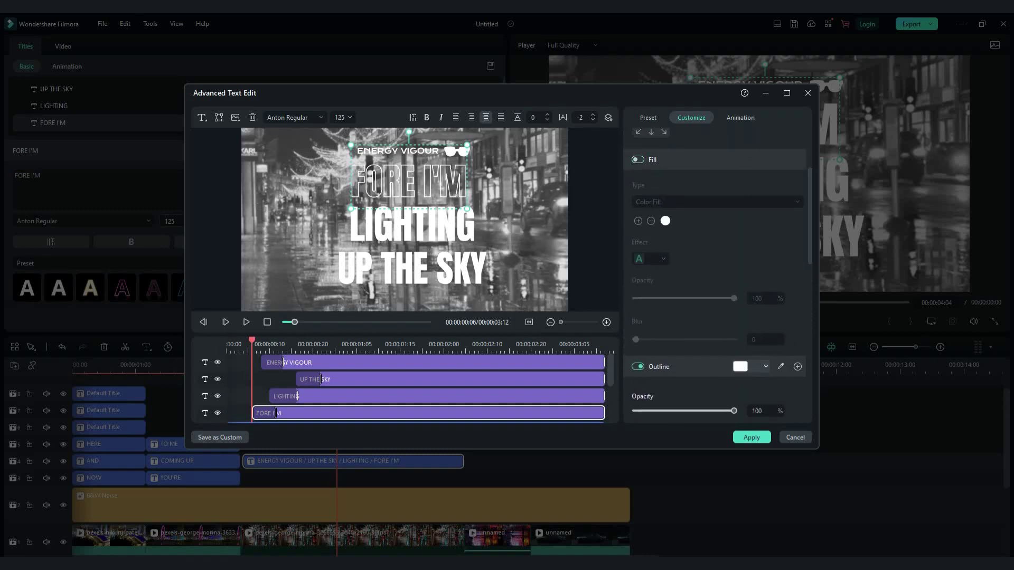
pyautogui.click(752, 437)
# - Make UP THE SKY outline-only by disabling its fill
pyautogui.click(56, 106)
pyautogui.click(437, 322)
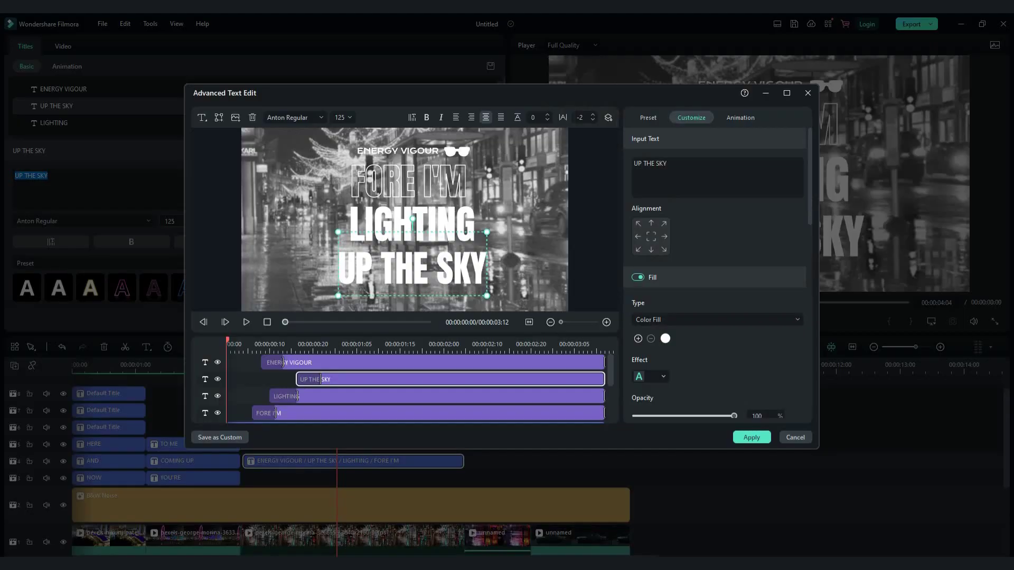
pyautogui.click(637, 277)
pyautogui.scroll(-5, 718, 276)
pyautogui.click(751, 437)
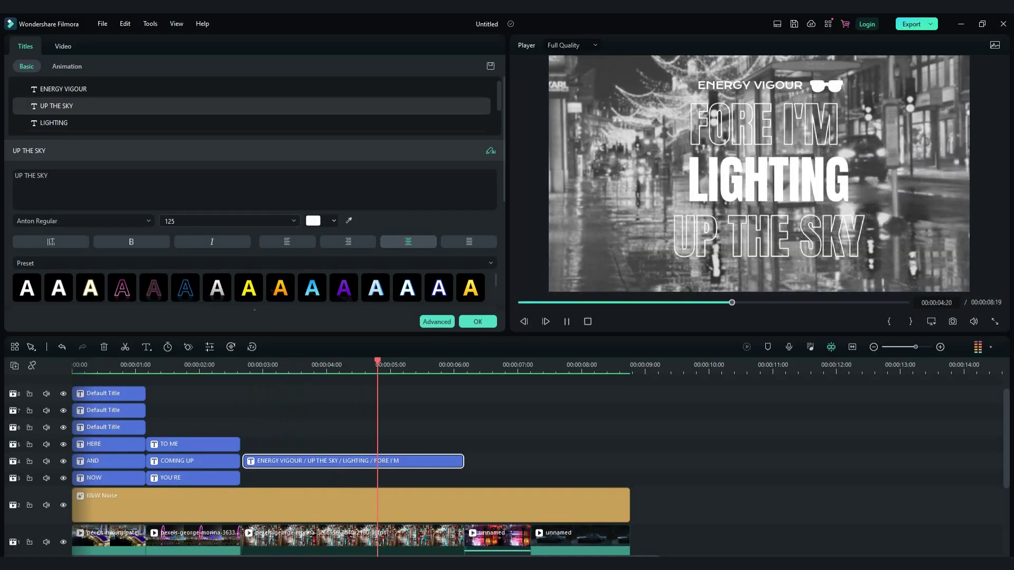
# - Search titles for 'dark movie' and add the HAND LOVE SHUTDOWN title, trimmed to end near 00:00:07:05
pyautogui.press('space')
pyautogui.press('Escape')
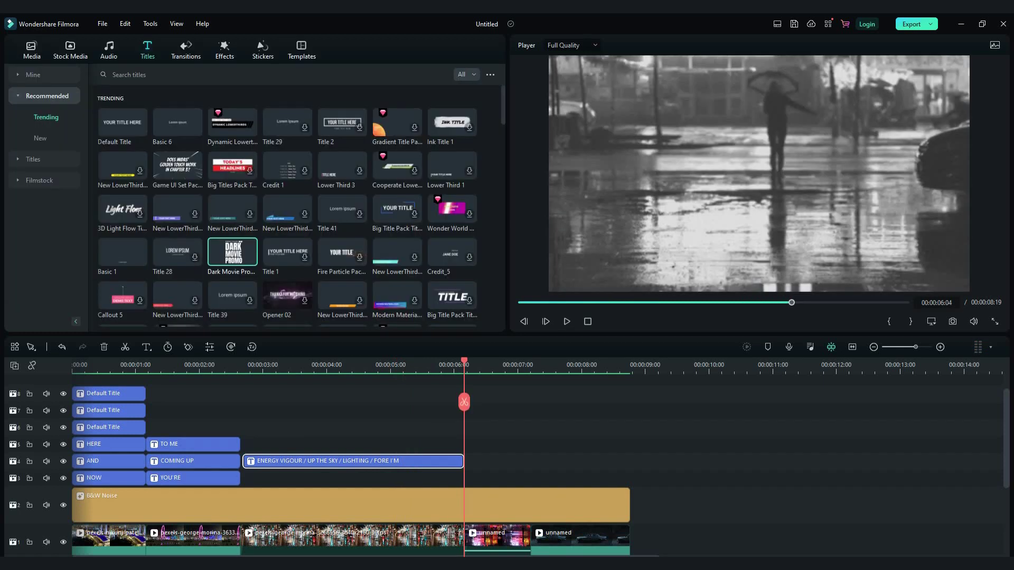
pyautogui.press('space')
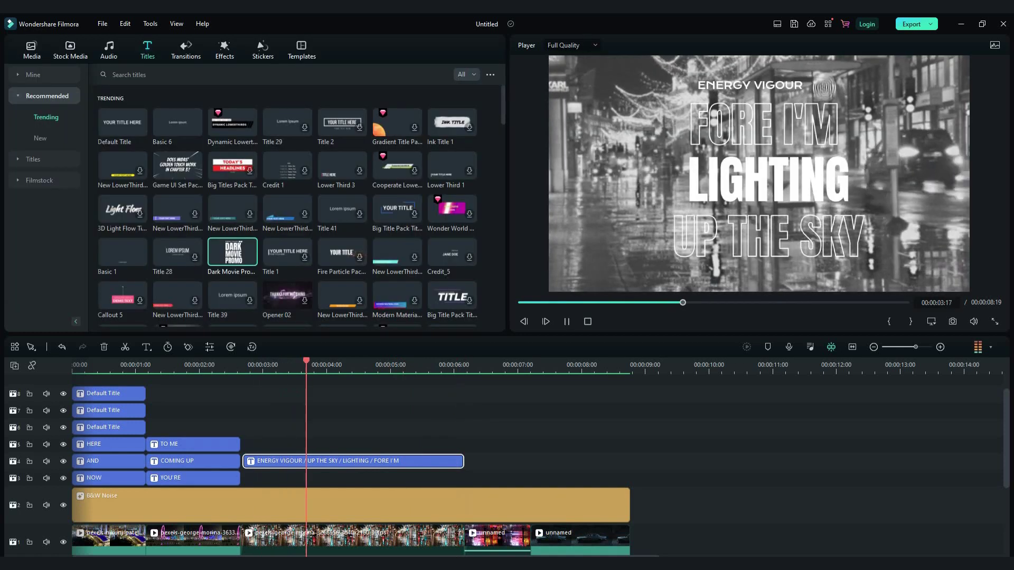
pyautogui.click(264, 75)
pyautogui.write('dark movie')
pyautogui.press('Return')
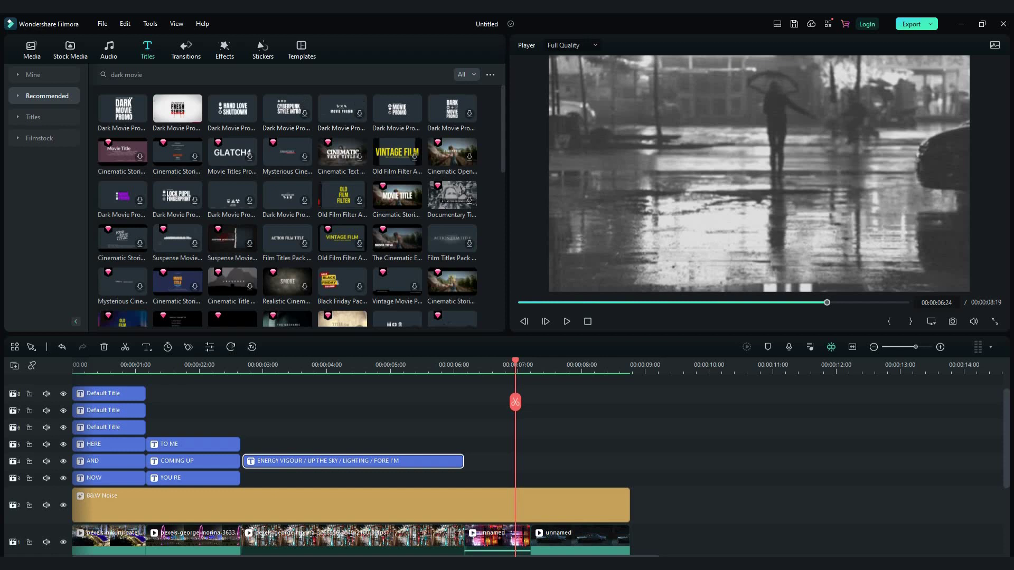
pyautogui.moveTo(232, 111); pyautogui.dragTo(475, 461)
pyautogui.moveTo(848, 461); pyautogui.dragTo(530, 461)
# - Retype the title's HAND LOVE line as FEEL THE in advanced text settings
pyautogui.doubleClick(507, 461)
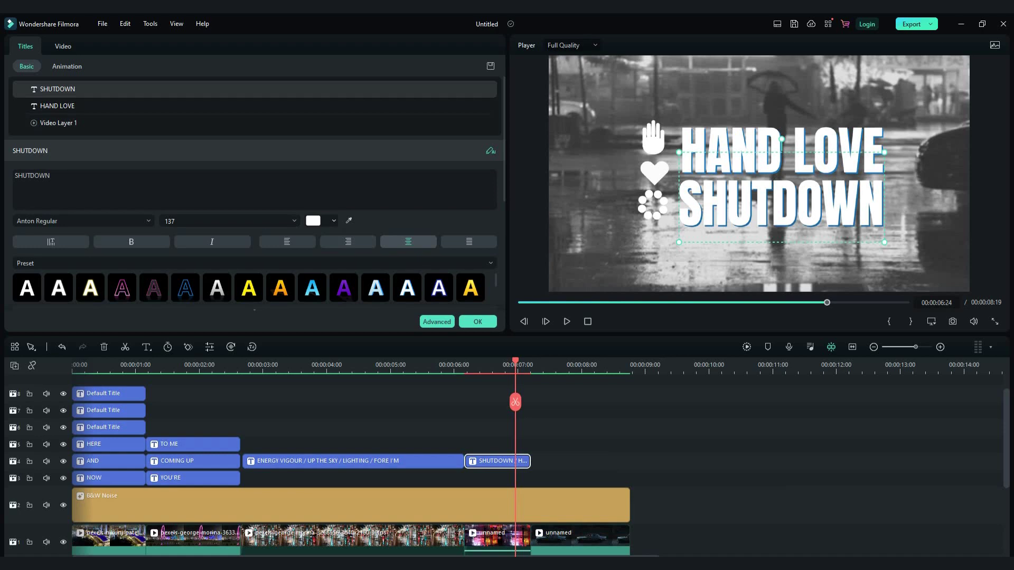
pyautogui.click(437, 321)
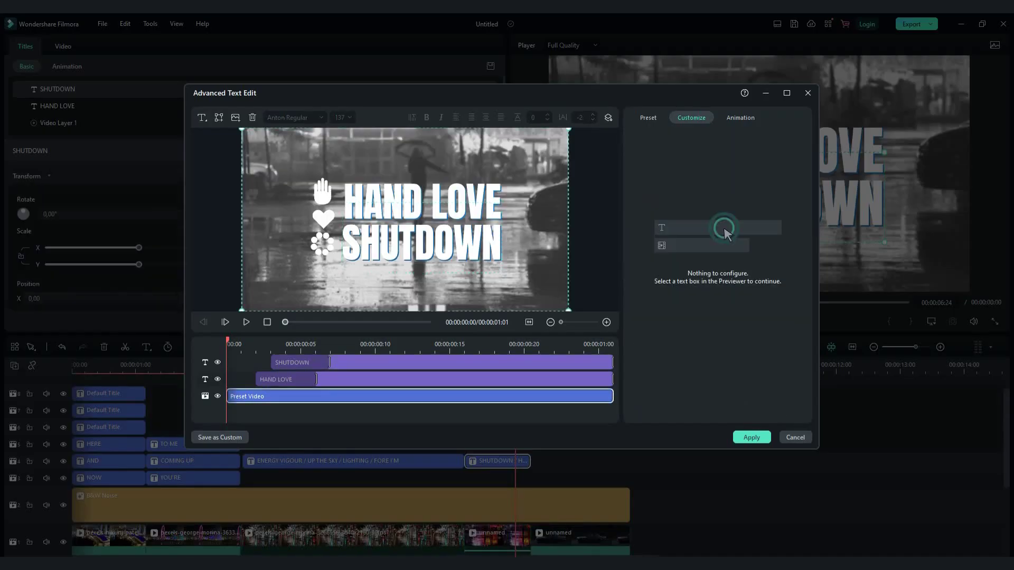
pyautogui.tripleClick(650, 163)
pyautogui.write('FEEL THE')
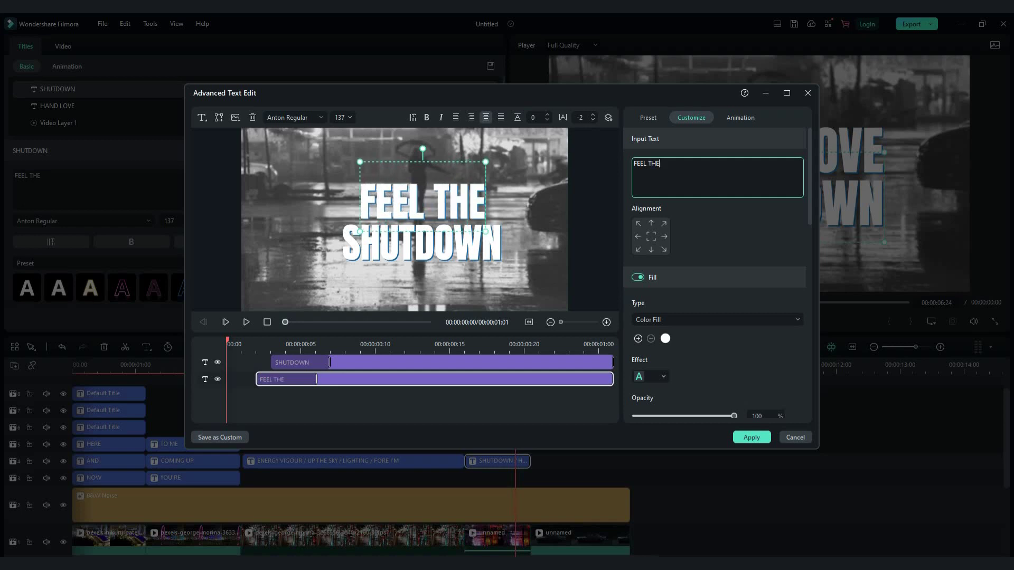
pyautogui.scroll(-10, 715, 275)
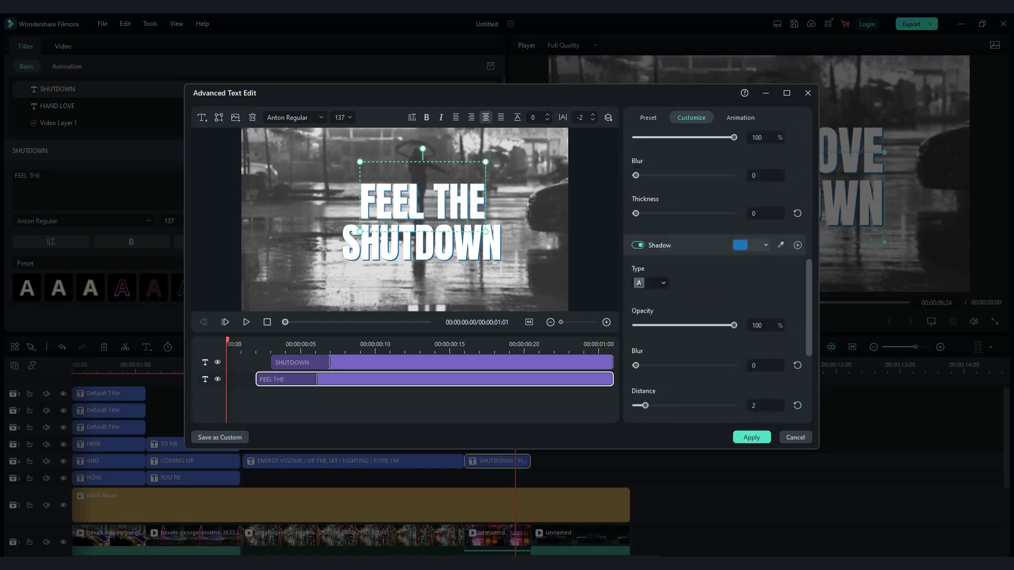
pyautogui.scroll(10, 716, 275)
# - Replace SHUTDOWN with GROUND and apply the FEEL THE GROUND text
pyautogui.click(648, 118)
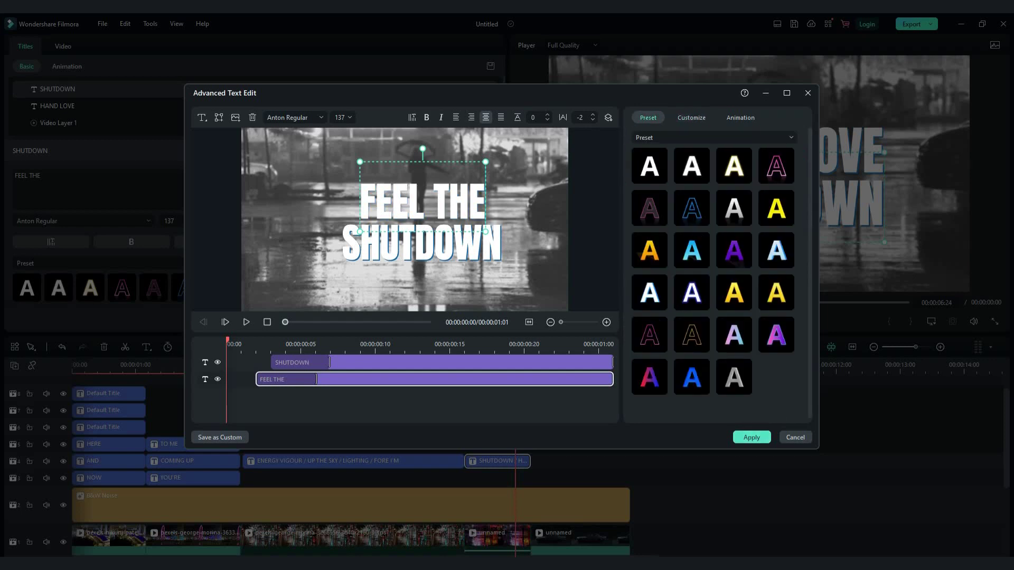
pyautogui.click(296, 362)
pyautogui.click(691, 117)
pyautogui.doubleClick(647, 163)
pyautogui.write('GROUND')
pyautogui.click(648, 118)
pyautogui.click(751, 437)
# - Add a MOVIE PROMO title at about 00:00:08:08, trimmed to end with the video
pyautogui.click(602, 410)
pyautogui.moveTo(602, 411); pyautogui.dragTo(565, 461)
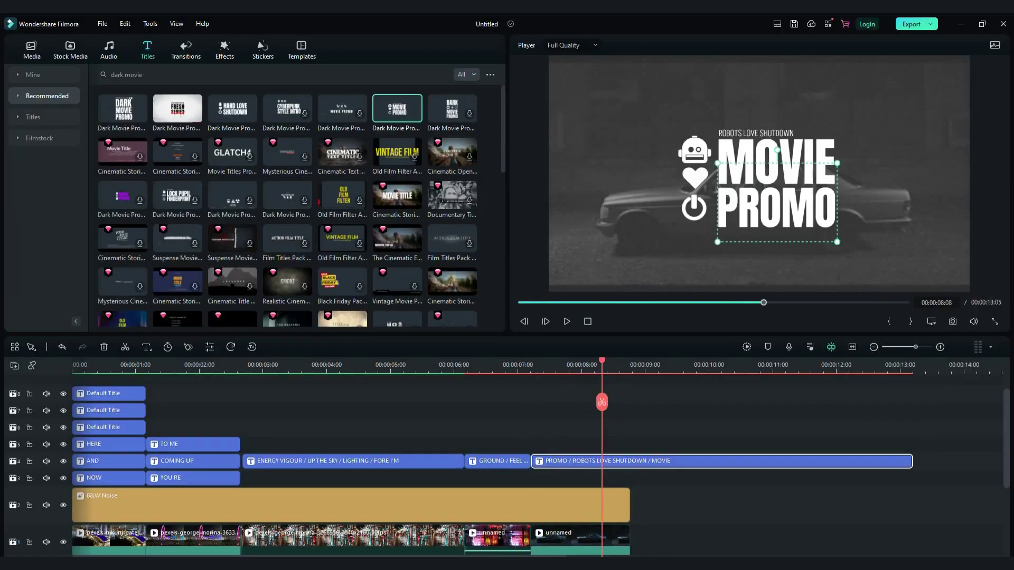
pyautogui.moveTo(884, 461); pyautogui.dragTo(629, 461)
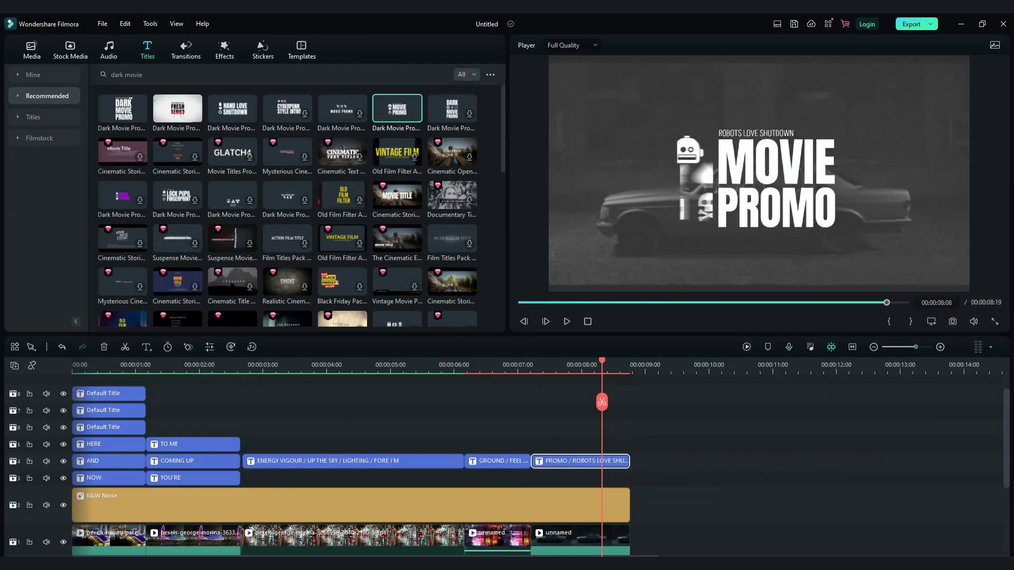
pyautogui.doubleClick(580, 461)
# - Delete the ROBOTS LOVE SHUTDOWN line, retype MOVIE/PROMO as SHAKING/UNDERNEATH, pick a preset, then play
pyautogui.click(270, 396)
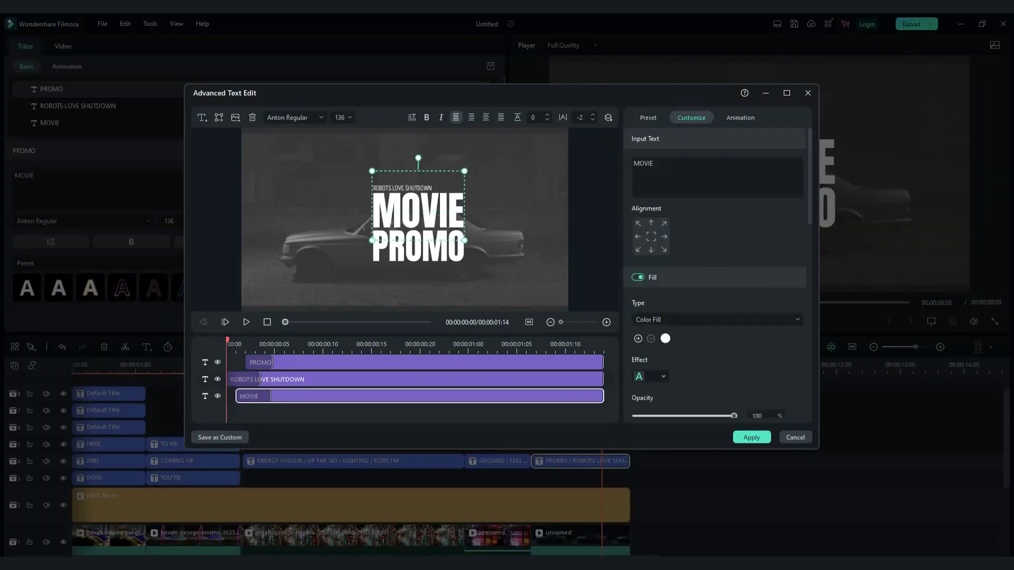
pyautogui.click(259, 379)
pyautogui.press('Delete')
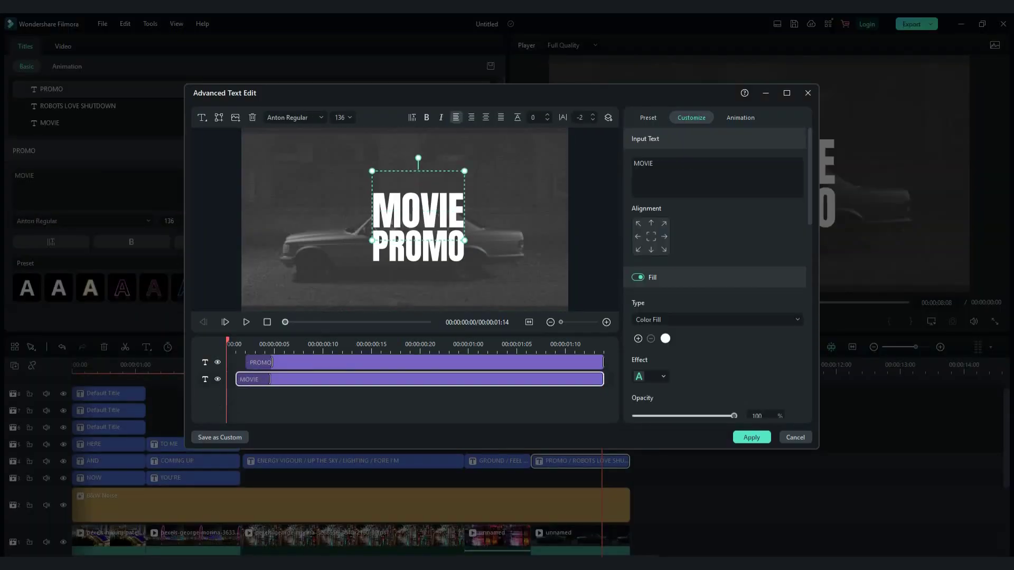
pyautogui.doubleClick(419, 211)
pyautogui.write('SHAKING')
pyautogui.doubleClick(418, 245)
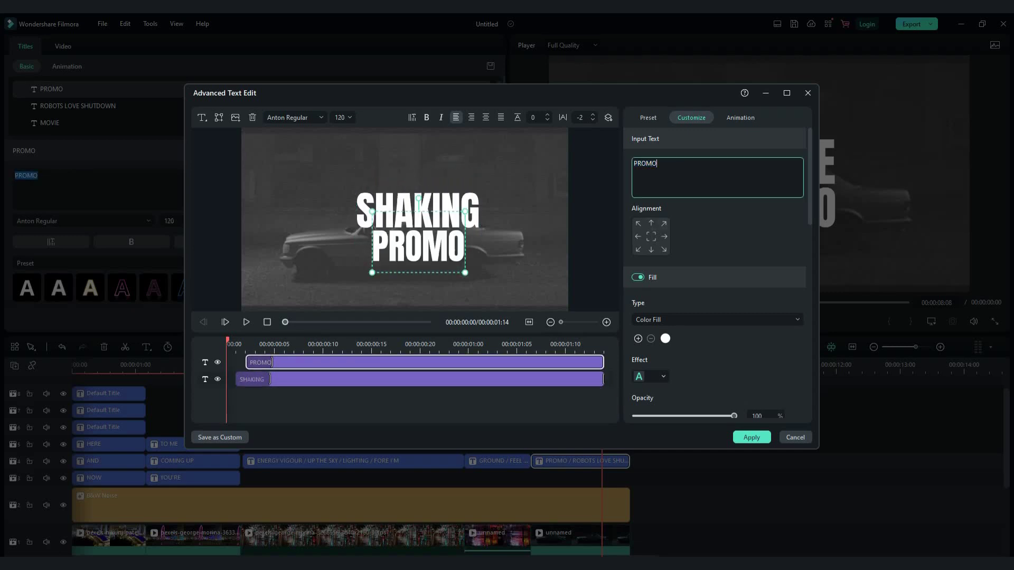
pyautogui.write('UNDERNEATH')
pyautogui.click(272, 362)
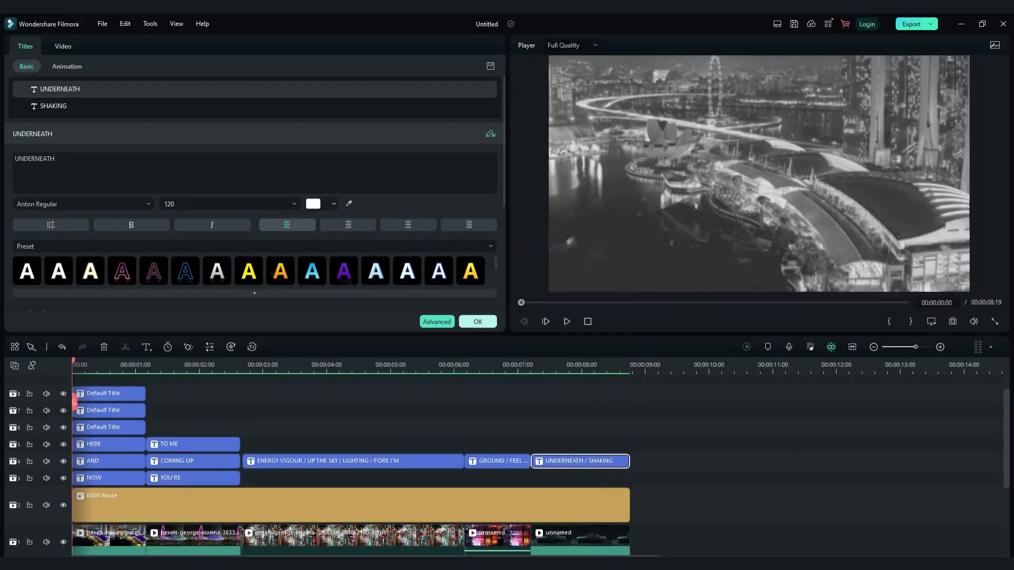
pyautogui.press('space')
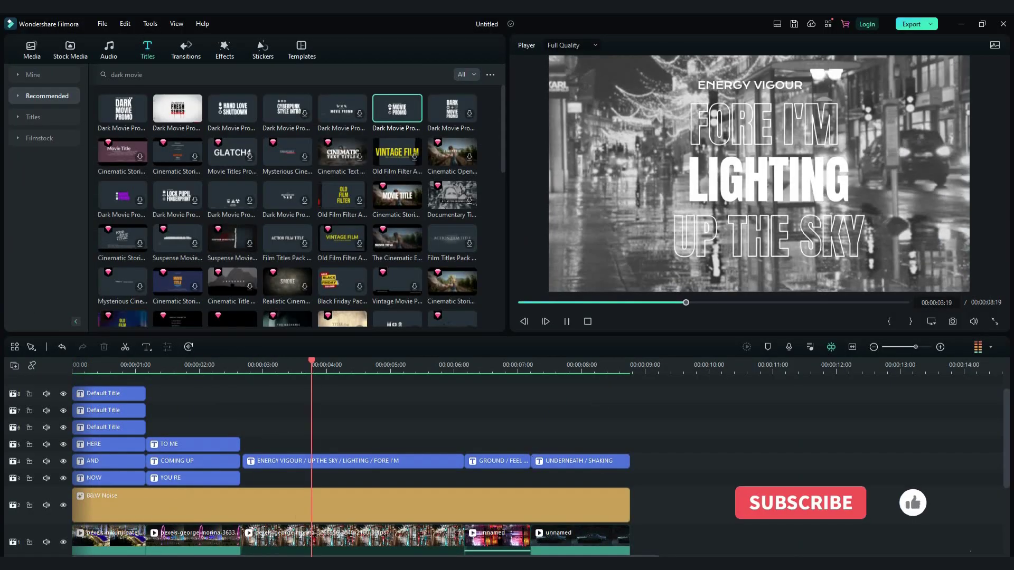